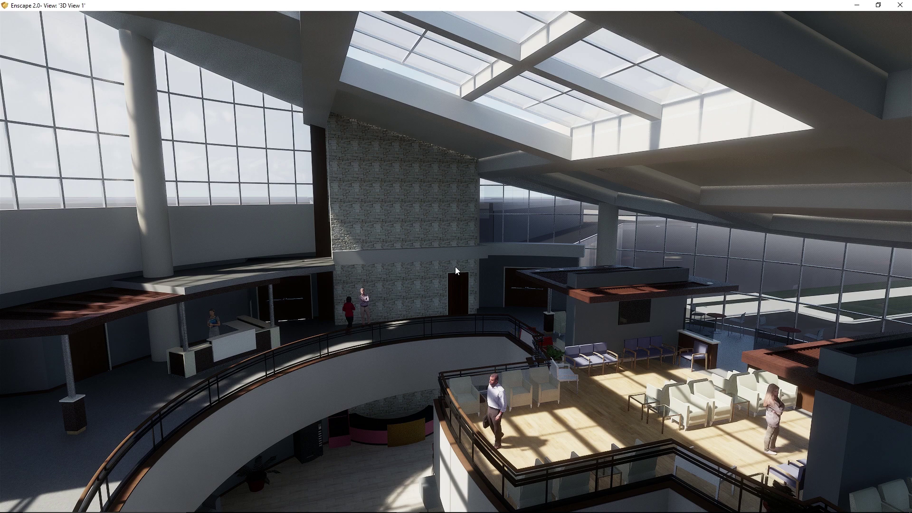
Step: Switch from the Enscape rendering to Revit and open the Enscape settings, placing the dialog clear of the floor plan's centre
{"action": "mouse_move", "coordinate": [455, 268]}
{"action": "left_mouse_down"}
{"action": "mouse_move", "coordinate": [571, 266]}
{"action": "mouse_move", "coordinate": [462, 265]}
{"action": "left_mouse_up"}
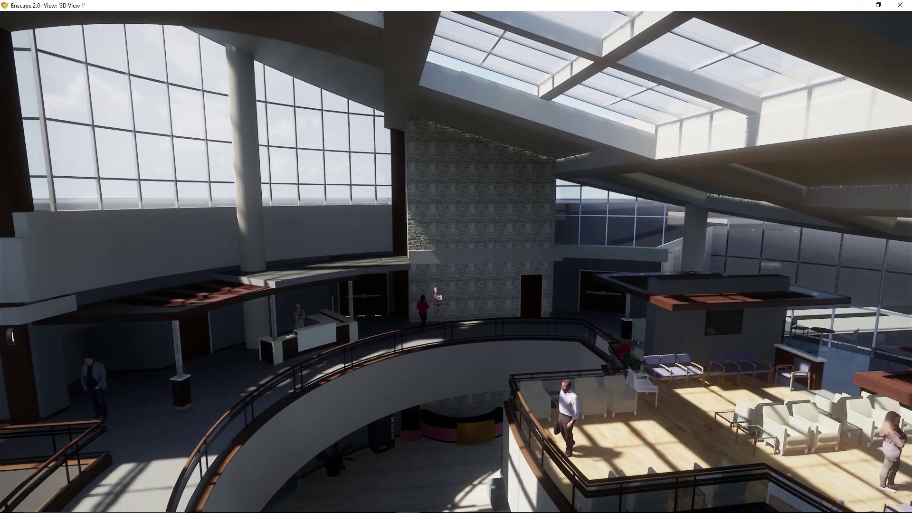
{"action": "left_click_drag", "start_coordinate": [421, 210], "coordinate": [449, 261]}
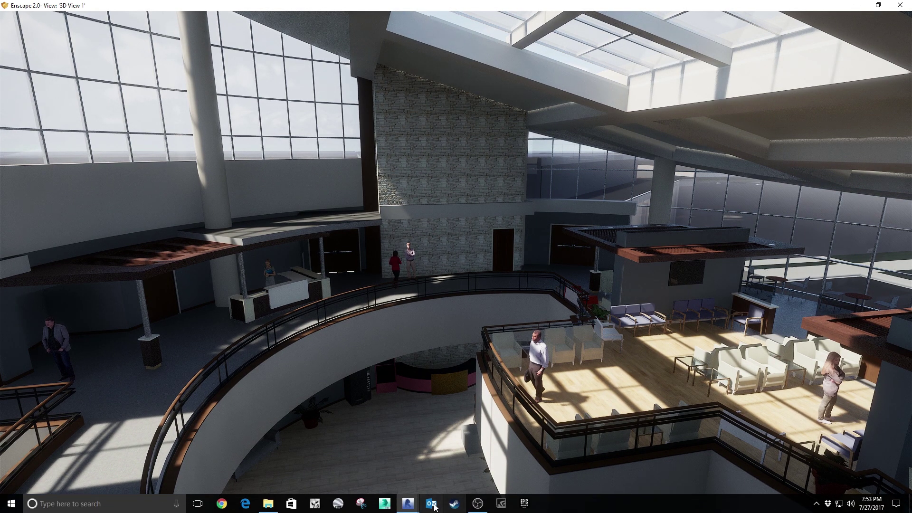
{"action": "mouse_move", "coordinate": [408, 504]}
{"action": "left_click", "coordinate": [381, 468]}
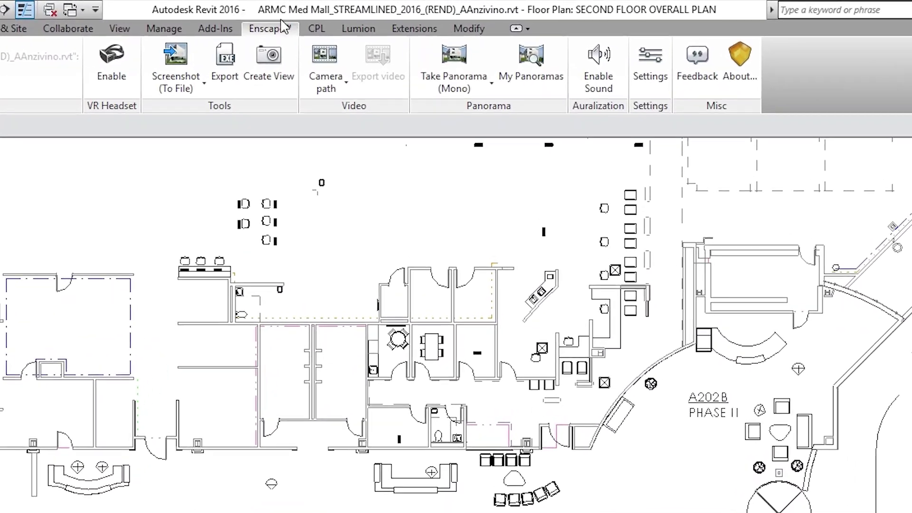
{"action": "left_click", "coordinate": [227, 29]}
{"action": "left_click", "coordinate": [257, 34]}
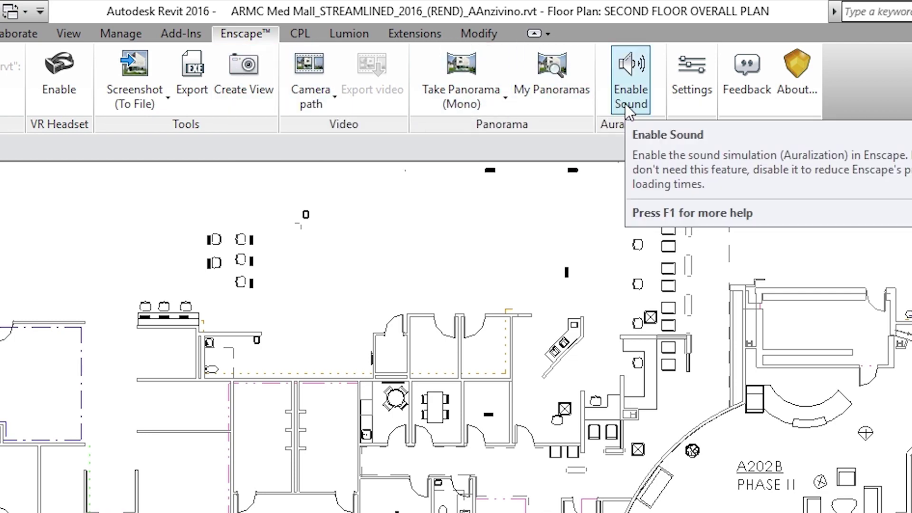
{"action": "left_click", "coordinate": [698, 102]}
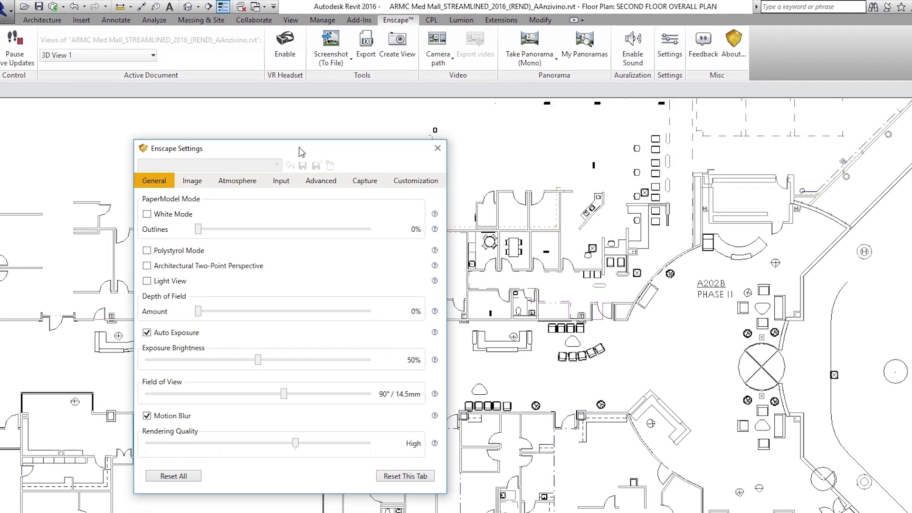
{"action": "left_click_drag", "start_coordinate": [302, 152], "coordinate": [243, 155]}
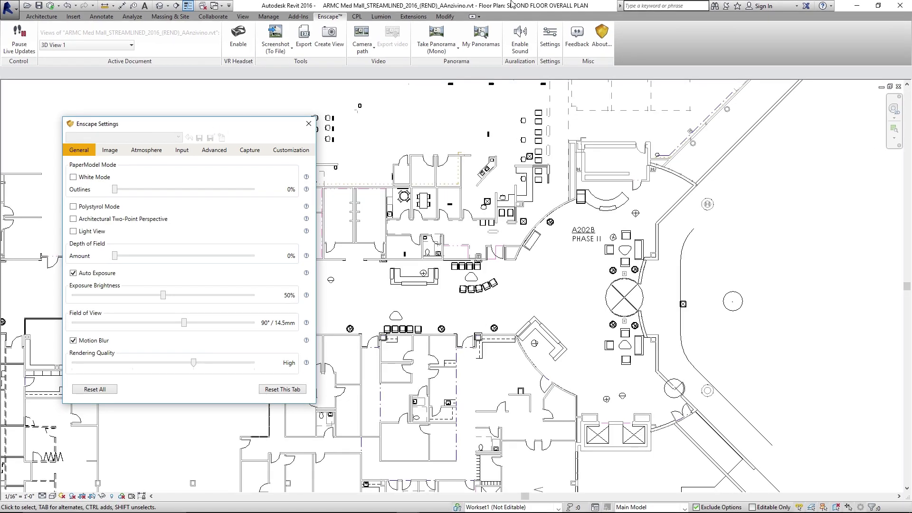
Step: Arrange the Revit window and the Enscape 3D View 1 rendering side by side, with the atrium in view
{"action": "left_click_drag", "start_coordinate": [512, 5], "coordinate": [1, 142]}
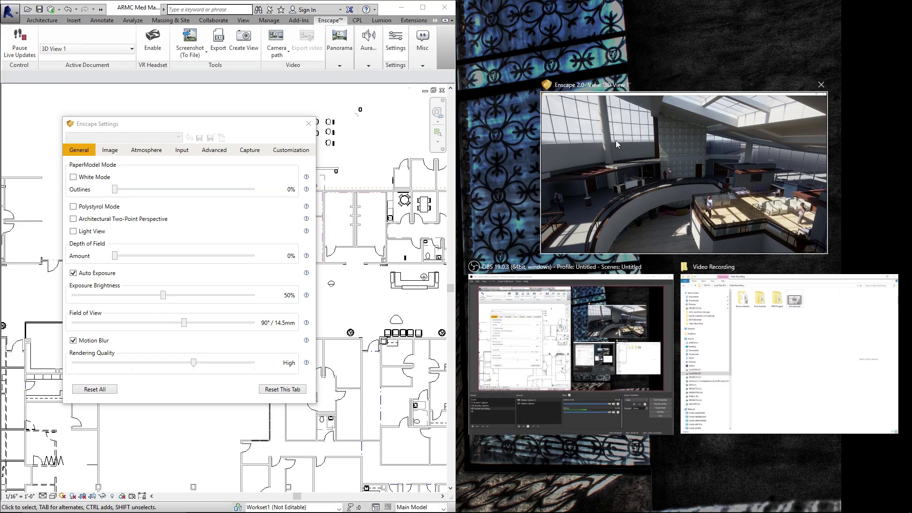
{"action": "left_click", "coordinate": [616, 140]}
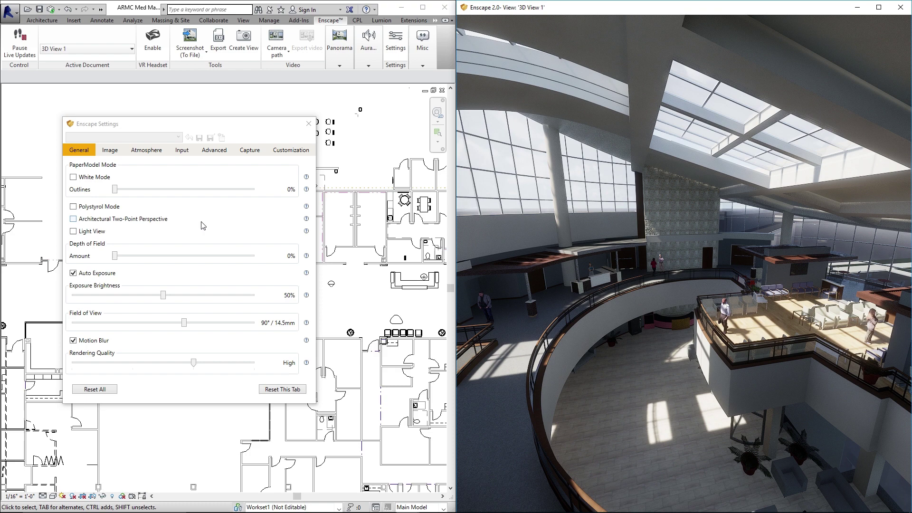
{"action": "left_click_drag", "start_coordinate": [653, 176], "coordinate": [634, 167]}
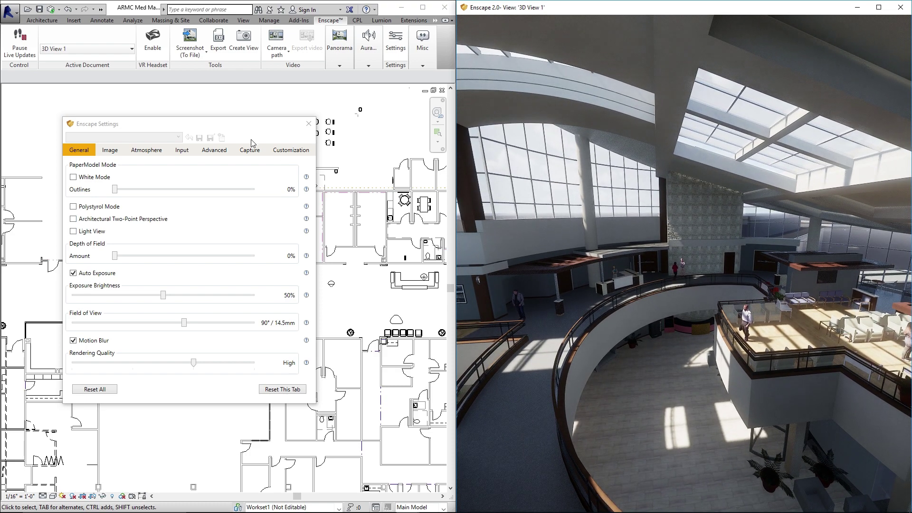
Step: Look through the Image and Atmosphere settings and return to the General settings
{"action": "left_click", "coordinate": [240, 129]}
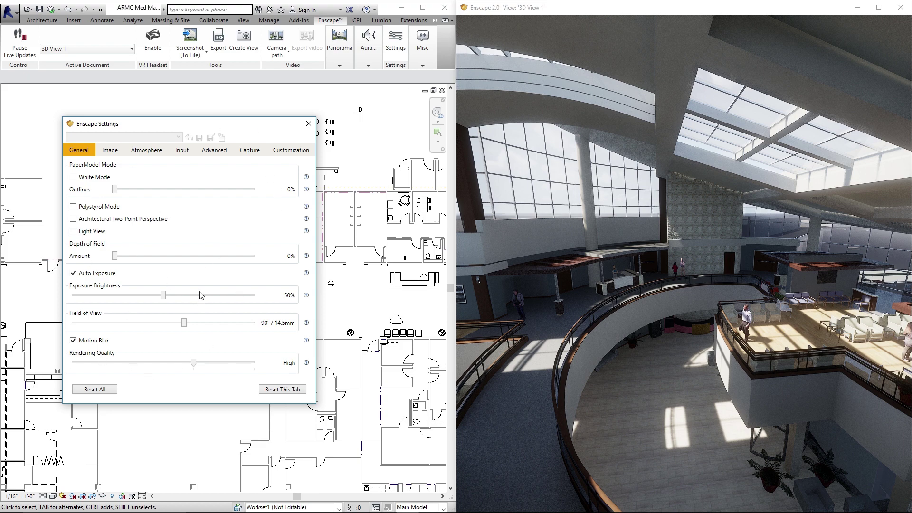
{"action": "left_click", "coordinate": [111, 151]}
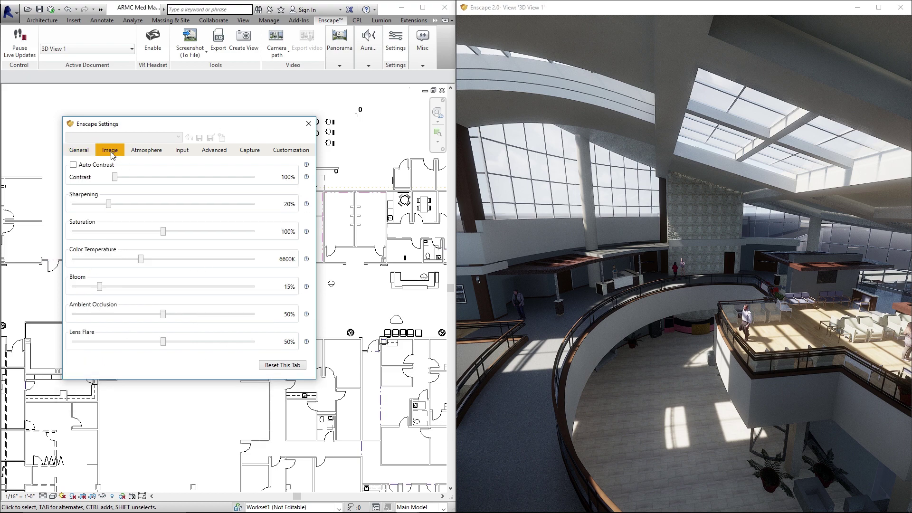
{"action": "left_click", "coordinate": [147, 151]}
{"action": "left_click", "coordinate": [79, 151]}
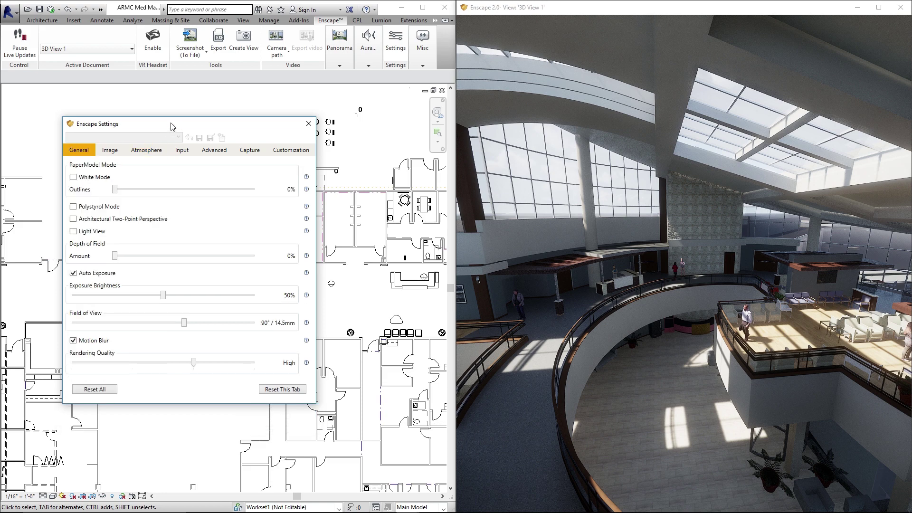
{"action": "left_click_drag", "start_coordinate": [170, 126], "coordinate": [203, 138]}
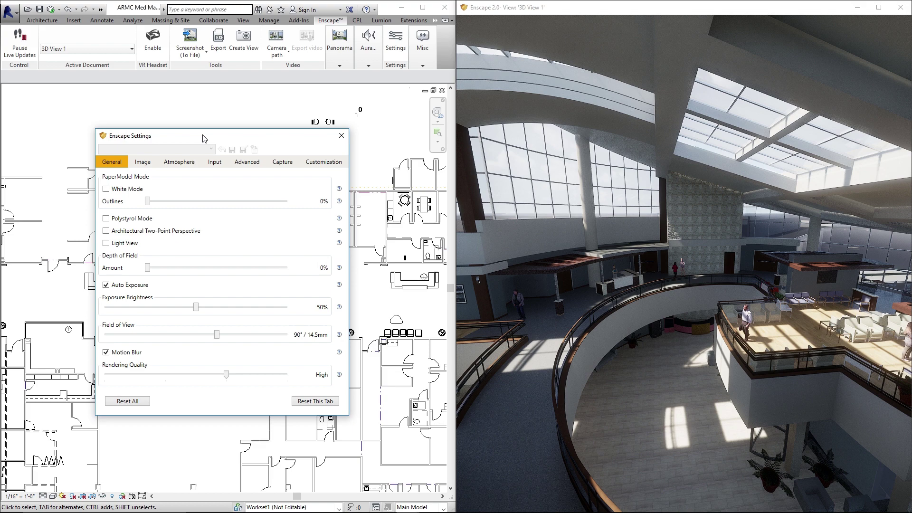
Step: Turn on White Mode and set the outlines to 14%, checking the effect on the atrium rendering
{"action": "left_click", "coordinate": [106, 189]}
{"action": "left_click_drag", "start_coordinate": [683, 218], "coordinate": [655, 256]}
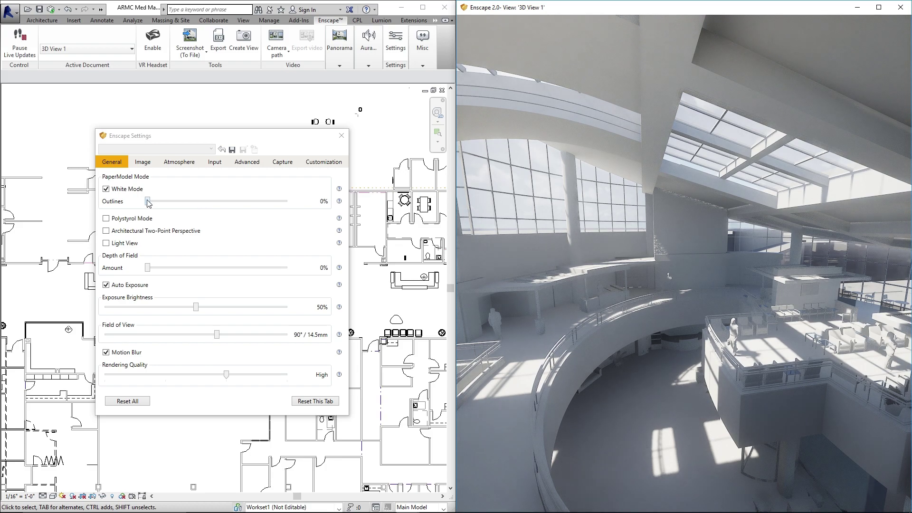
{"action": "left_click_drag", "start_coordinate": [148, 201], "coordinate": [167, 203]}
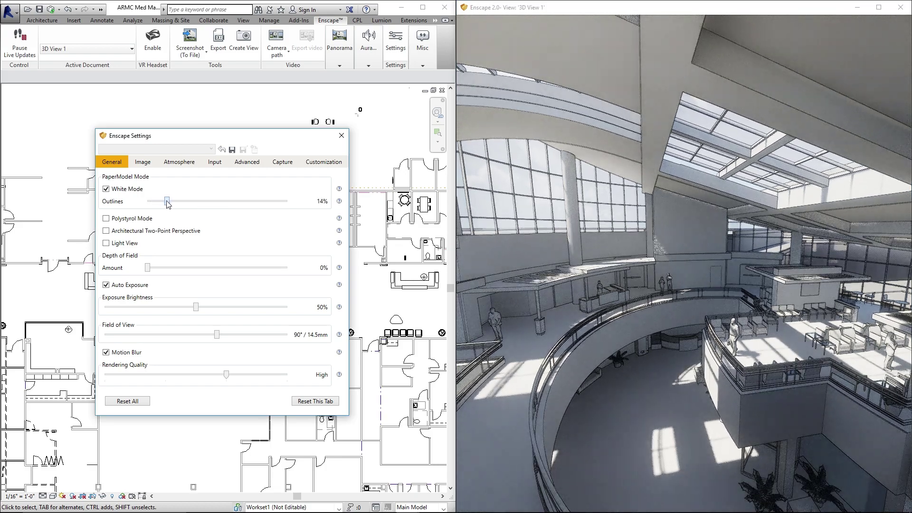
{"action": "left_click_drag", "start_coordinate": [650, 265], "coordinate": [558, 304]}
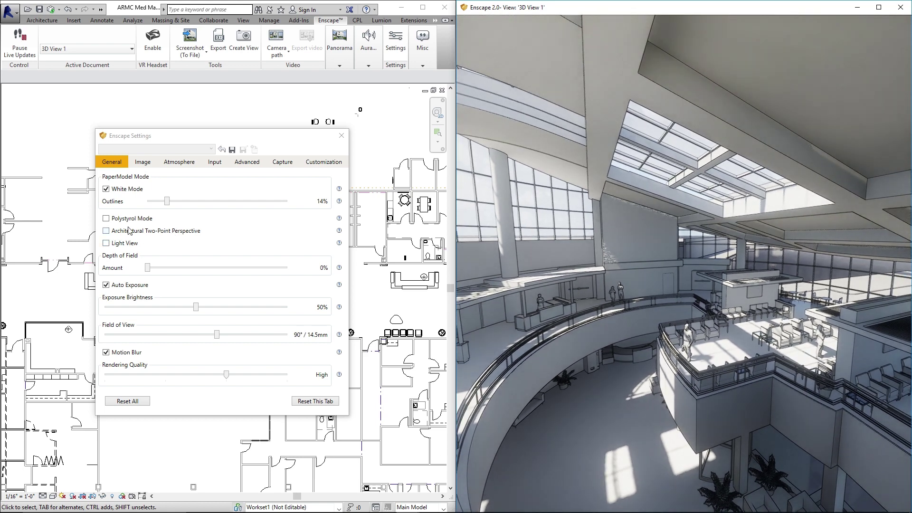
Step: Switch the rendering from White Mode to Polystyrol Mode and check the atrium
{"action": "left_click", "coordinate": [118, 219]}
{"action": "left_click", "coordinate": [120, 191]}
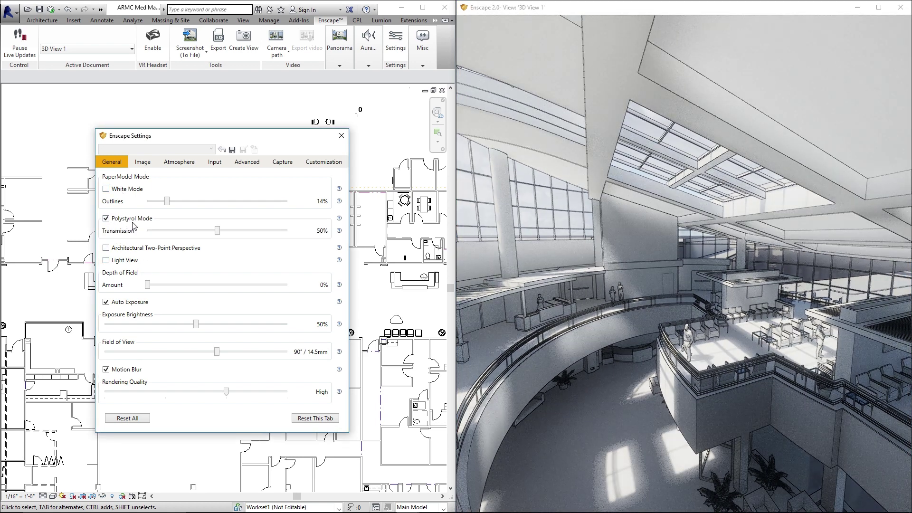
{"action": "left_click_drag", "start_coordinate": [728, 279], "coordinate": [693, 311]}
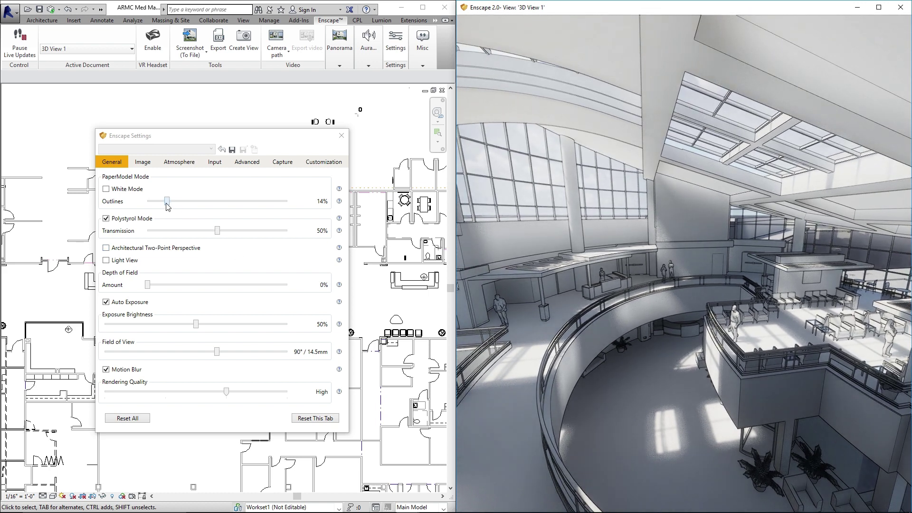
Step: Set the outlines to 0%, check the rendering without them, and turn off Polystyrol Mode
{"action": "left_click_drag", "start_coordinate": [167, 201], "coordinate": [145, 201]}
{"action": "left_click_drag", "start_coordinate": [671, 282], "coordinate": [674, 276]}
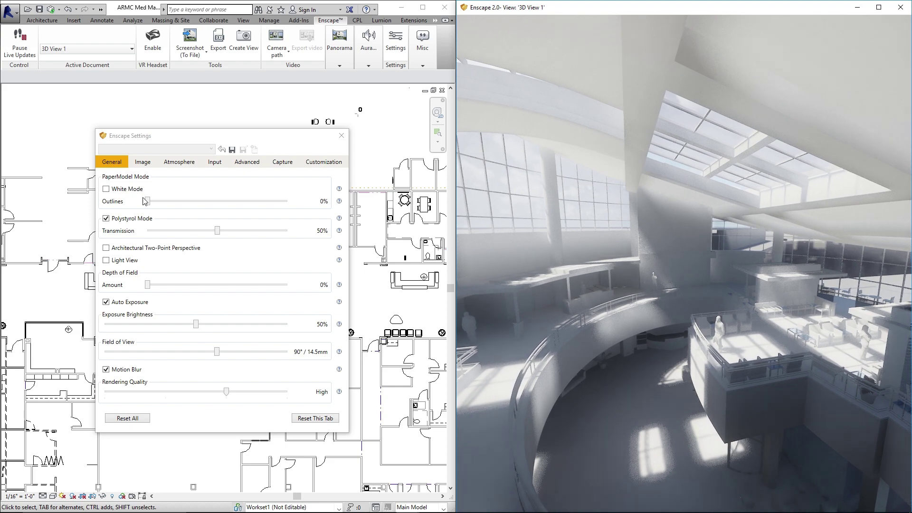
{"action": "left_click", "coordinate": [106, 219]}
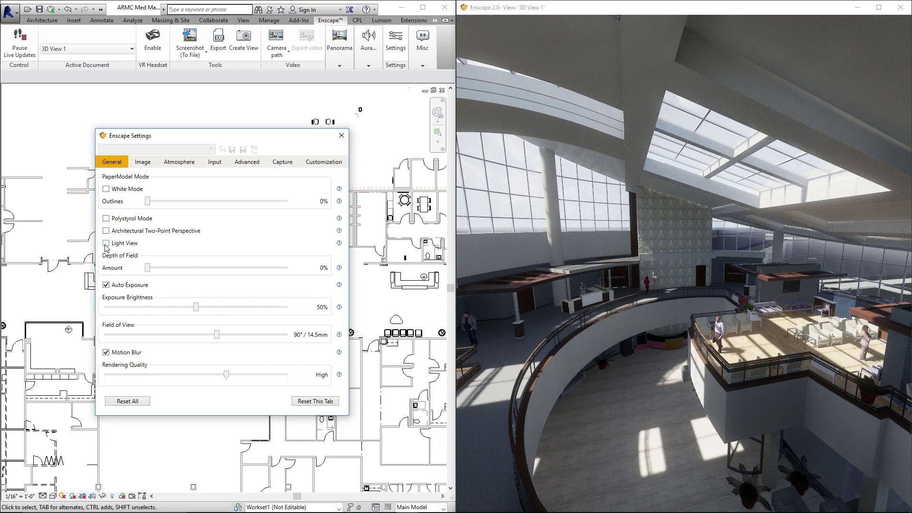
Step: Turn on Light View and look around the atrium to examine the lux distribution
{"action": "left_click", "coordinate": [106, 243]}
{"action": "left_click_drag", "start_coordinate": [663, 255], "coordinate": [546, 161]}
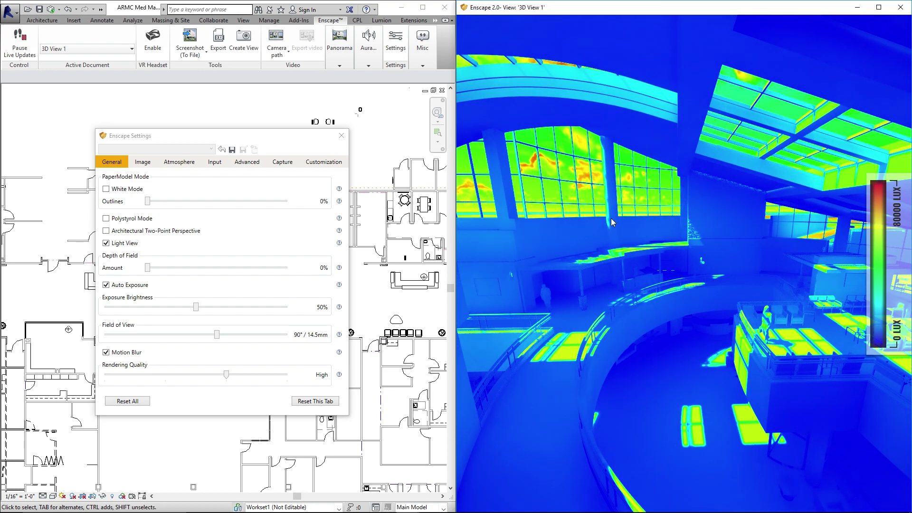
{"action": "left_click_drag", "start_coordinate": [611, 219], "coordinate": [717, 223]}
{"action": "left_click_drag", "start_coordinate": [633, 300], "coordinate": [644, 299]}
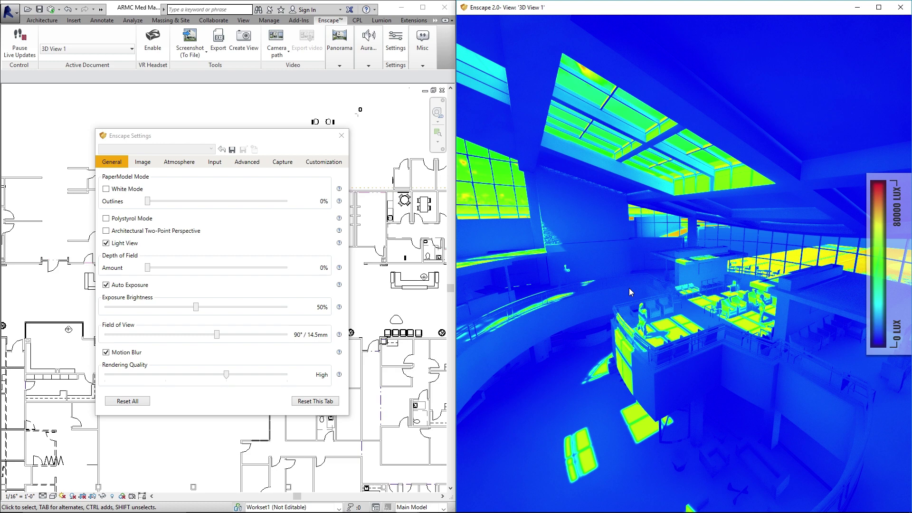
Step: Show the navigation instructions, shift the time of day in the rendering, and turn off Light View
{"action": "key", "text": "h"}
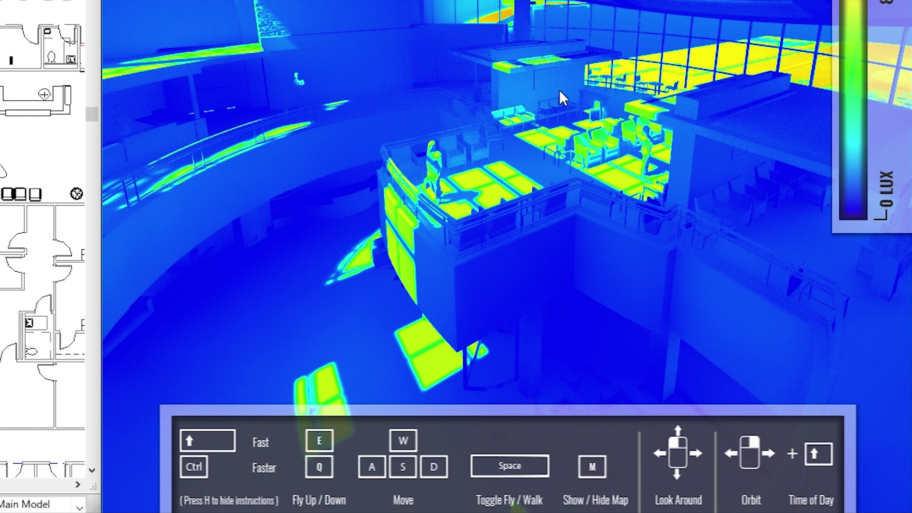
{"action": "mouse_move", "coordinate": [506, 247]}
{"action": "right_mouse_down", "text": "shift"}
{"action": "mouse_move", "coordinate": [314, 247]}
{"action": "mouse_move", "coordinate": [515, 247]}
{"action": "right_mouse_up", "text": "shift"}
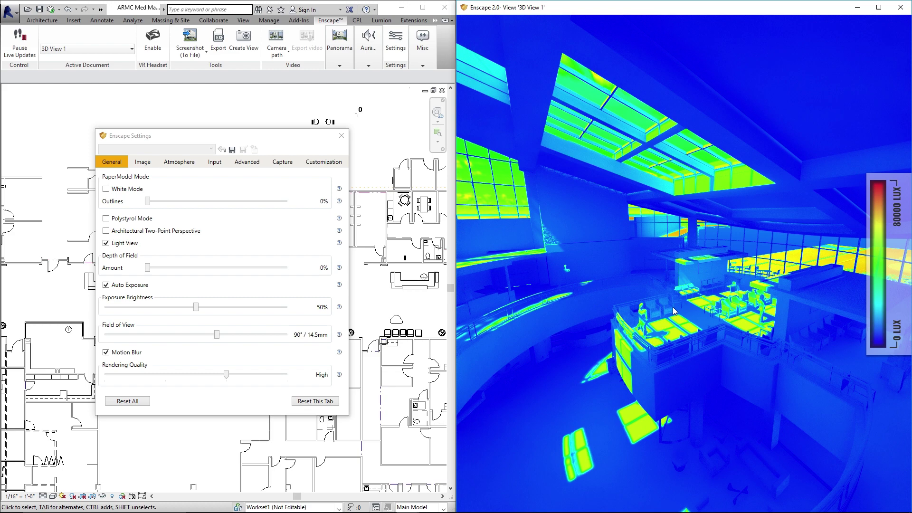
{"action": "left_click", "coordinate": [106, 243]}
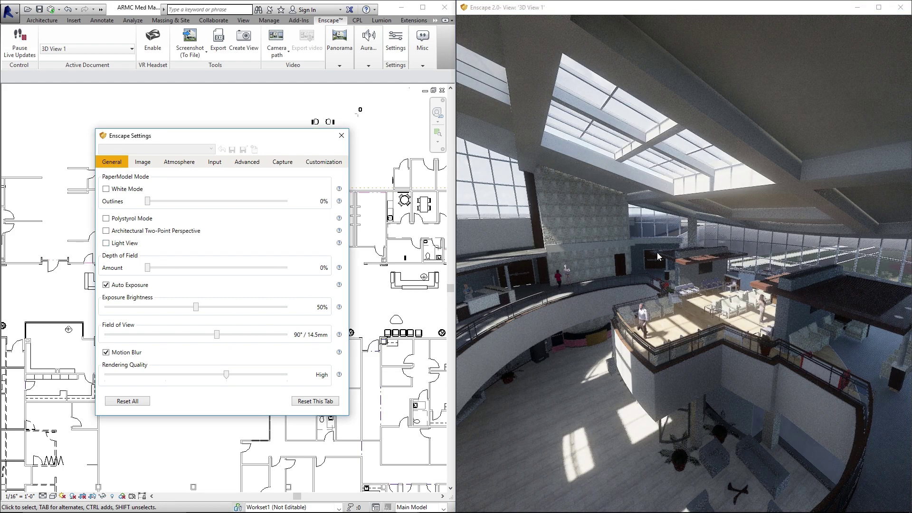
{"action": "mouse_move", "coordinate": [759, 289]}
{"action": "right_mouse_down", "text": "shift"}
{"action": "mouse_move", "coordinate": [805, 288]}
{"action": "mouse_move", "coordinate": [760, 295]}
{"action": "mouse_move", "coordinate": [789, 296]}
{"action": "mouse_move", "coordinate": [770, 296]}
{"action": "right_mouse_up", "text": "shift"}
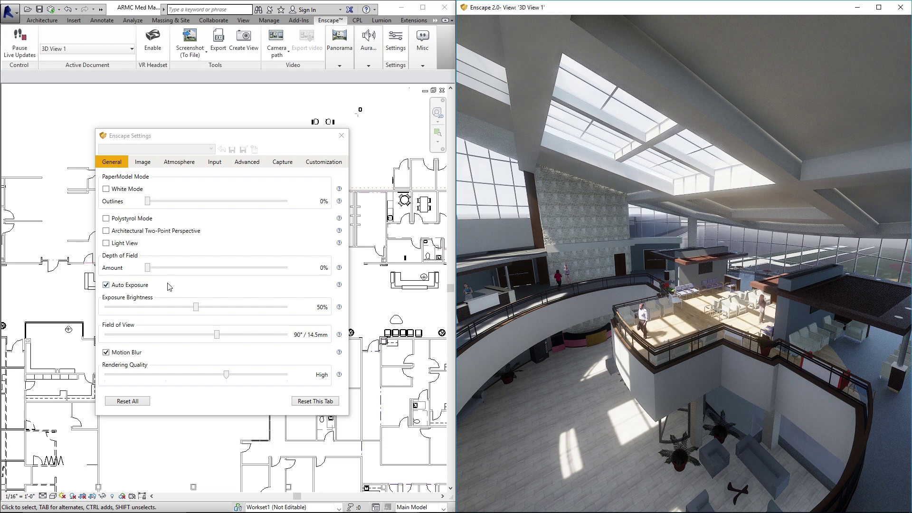
Step: Try exposure brightness of 41% and 46% with Auto Exposure off, and restore 50% with Auto Exposure on
{"action": "left_click", "coordinate": [122, 287]}
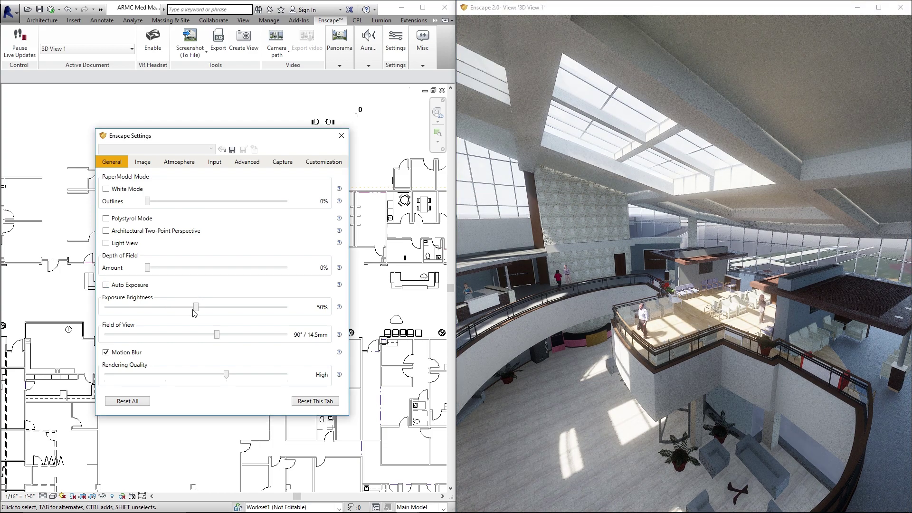
{"action": "mouse_move", "coordinate": [195, 307]}
{"action": "left_mouse_down"}
{"action": "mouse_move", "coordinate": [213, 309]}
{"action": "mouse_move", "coordinate": [182, 314]}
{"action": "left_mouse_up"}
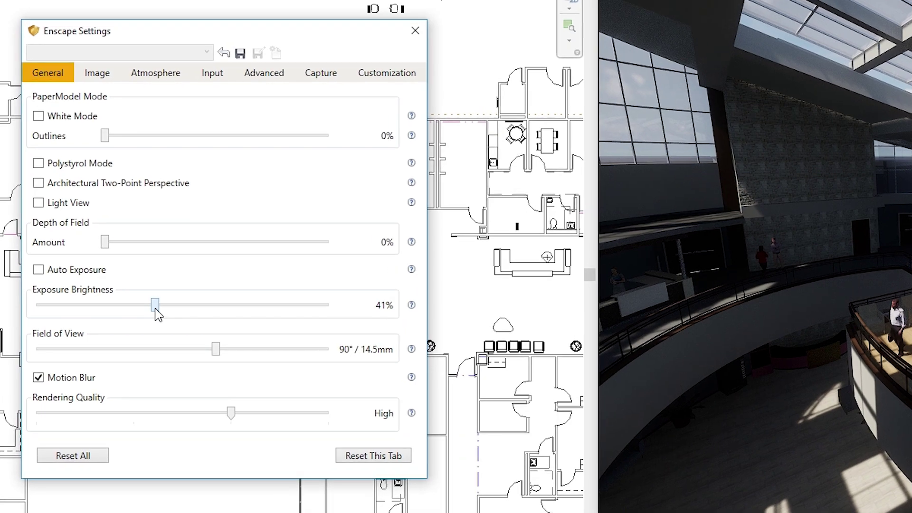
{"action": "mouse_move", "coordinate": [157, 307]}
{"action": "left_mouse_down"}
{"action": "mouse_move", "coordinate": [197, 312]}
{"action": "mouse_move", "coordinate": [170, 314]}
{"action": "left_mouse_up"}
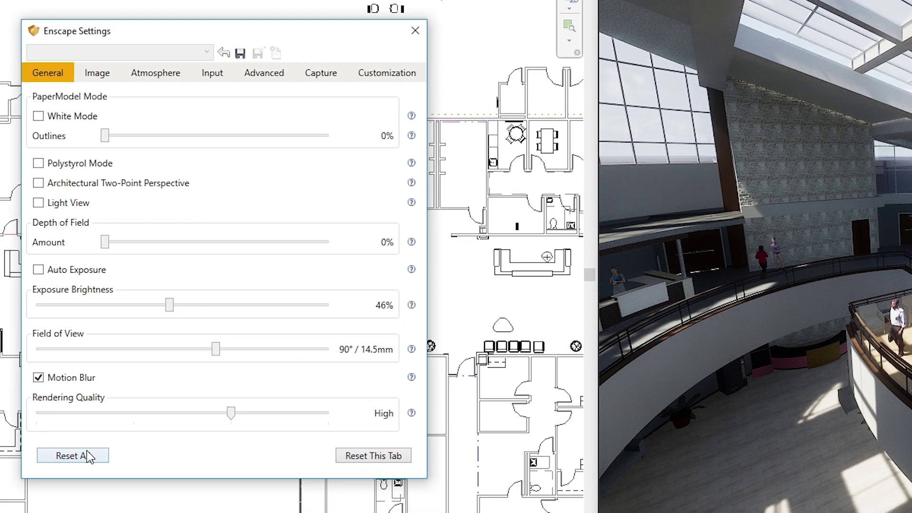
{"action": "left_click", "coordinate": [176, 311]}
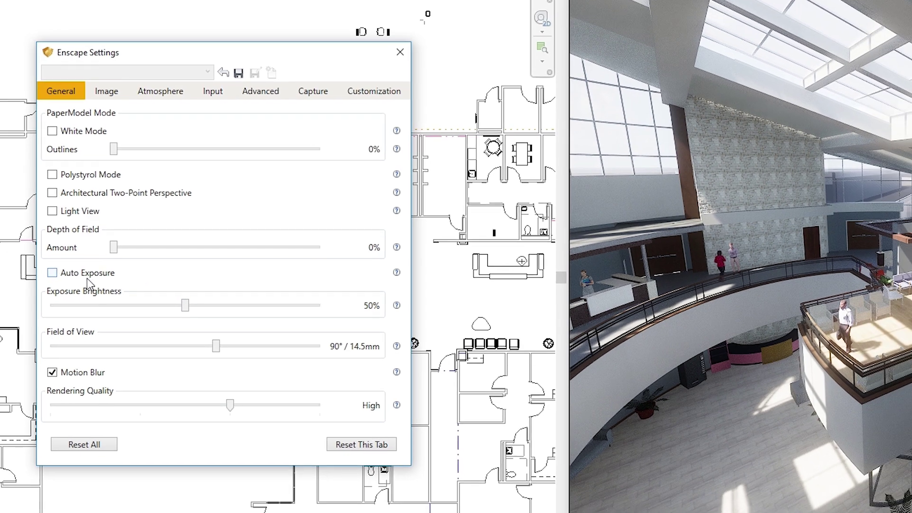
{"action": "left_click", "coordinate": [79, 270]}
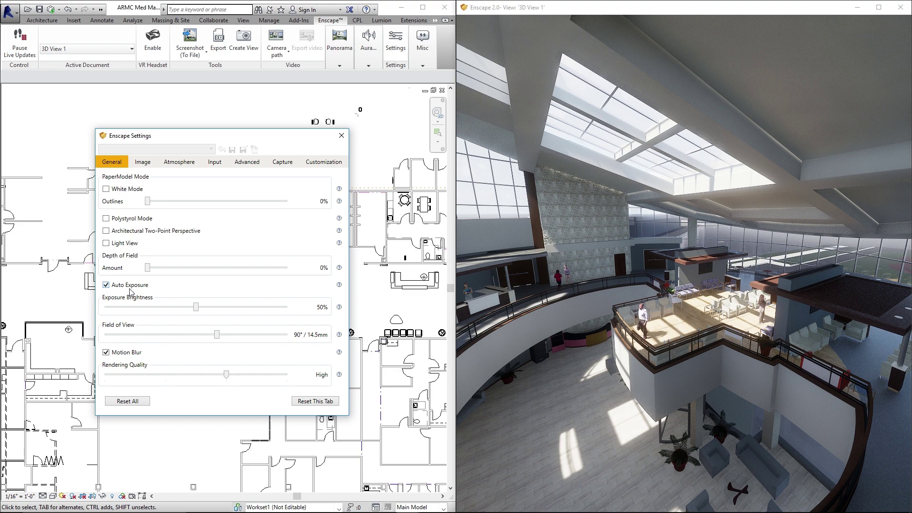
Step: Try Architectural Two-Point Perspective while looking around the atrium, and turn it off again
{"action": "left_click", "coordinate": [163, 232]}
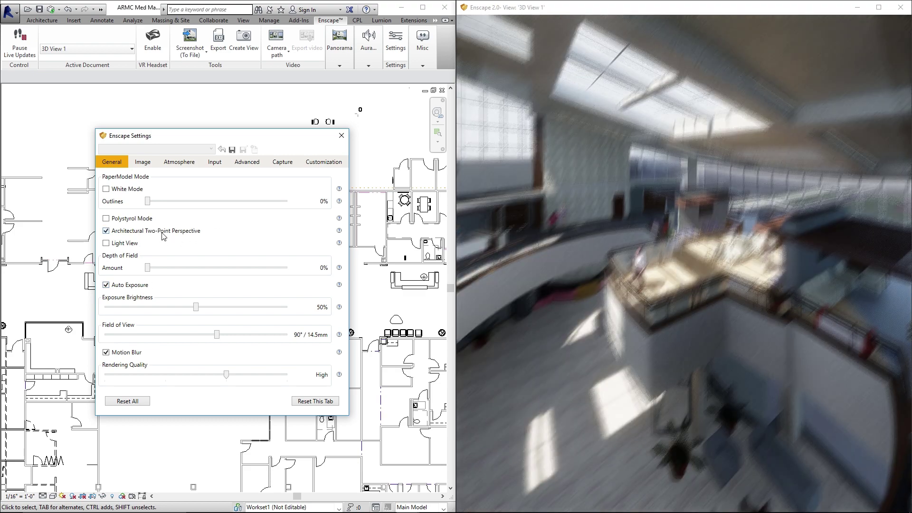
{"action": "left_click", "coordinate": [687, 328]}
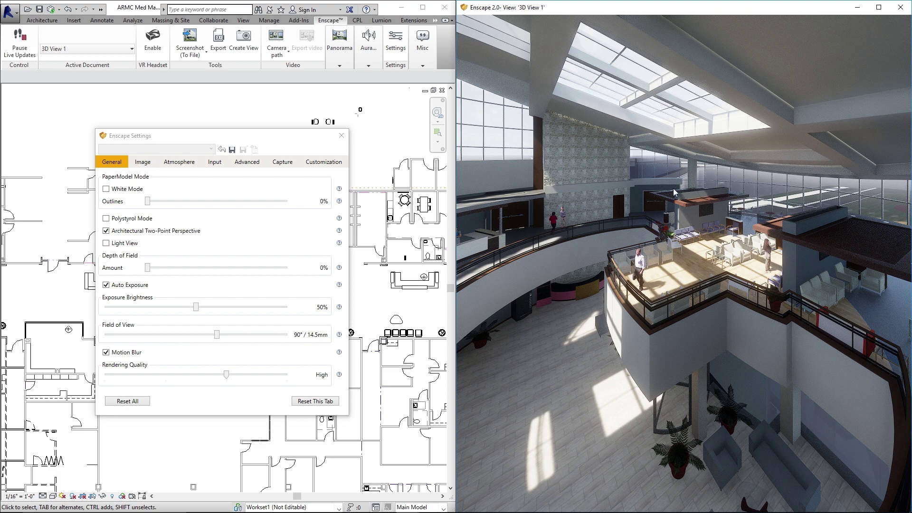
{"action": "left_click_drag", "start_coordinate": [693, 261], "coordinate": [608, 40]}
{"action": "left_click_drag", "start_coordinate": [702, 438], "coordinate": [883, 298]}
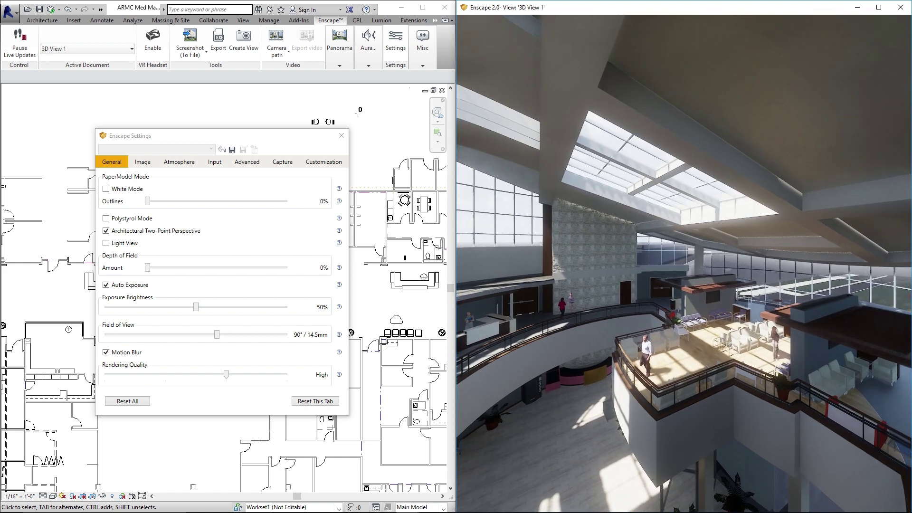
{"action": "left_click", "coordinate": [106, 231]}
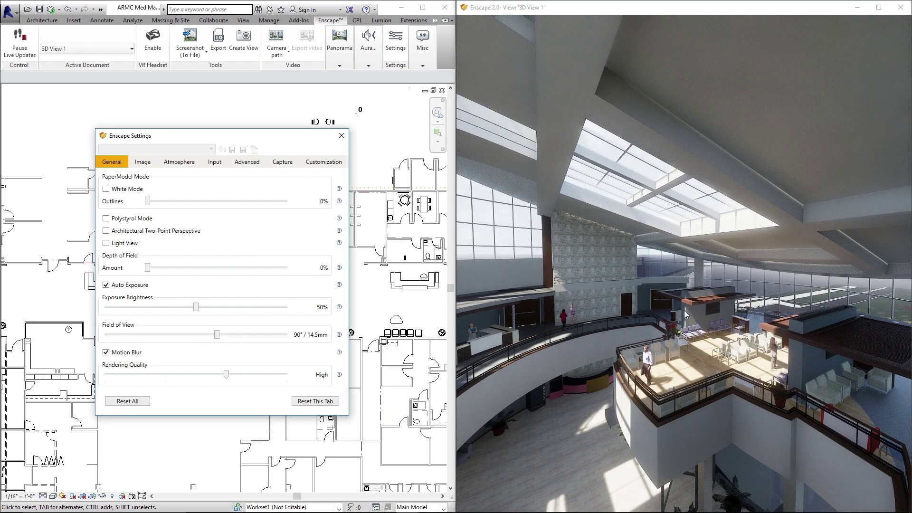
Step: Turn on White Mode with 18% outlines and raise the rendering quality to Ultra
{"action": "left_click", "coordinate": [118, 191]}
{"action": "left_click_drag", "start_coordinate": [148, 201], "coordinate": [174, 205]}
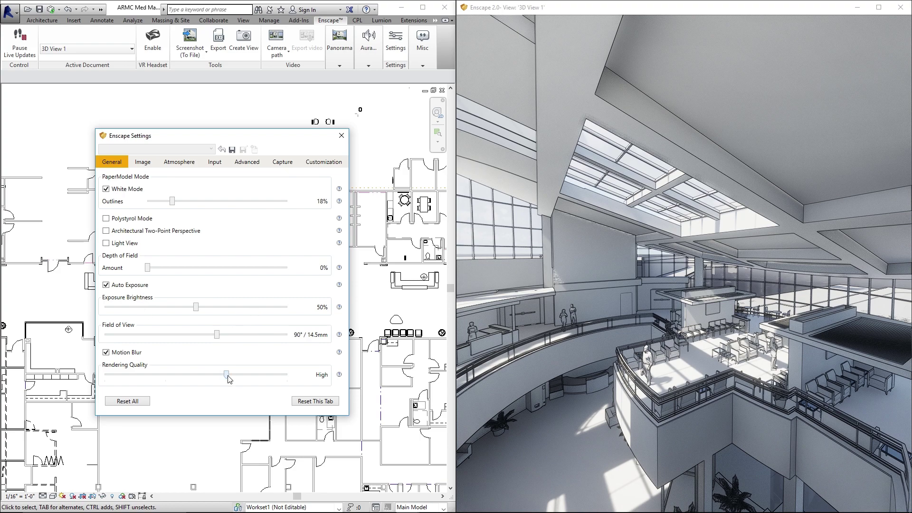
{"action": "left_click_drag", "start_coordinate": [228, 376], "coordinate": [288, 376]}
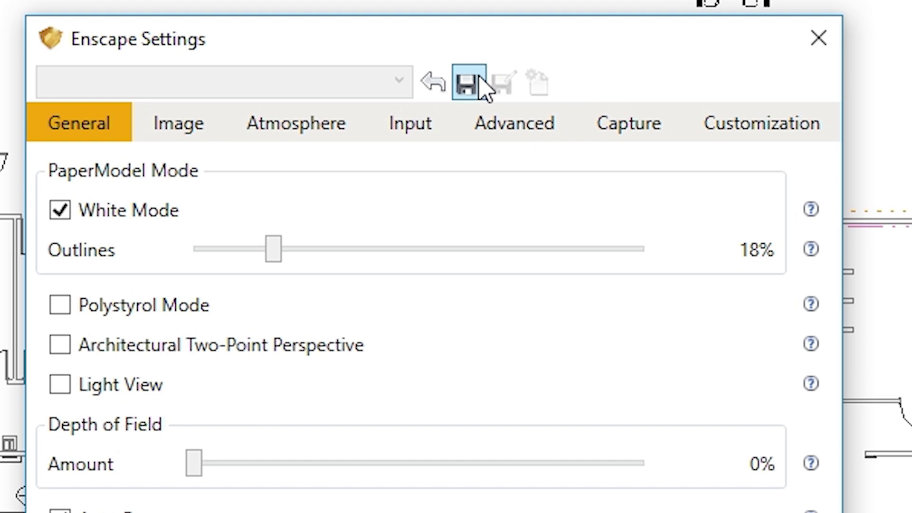
Step: Save the current rendering settings as a preset and rename it "Whitemode outlines Ultra"
{"action": "left_click", "coordinate": [480, 79]}
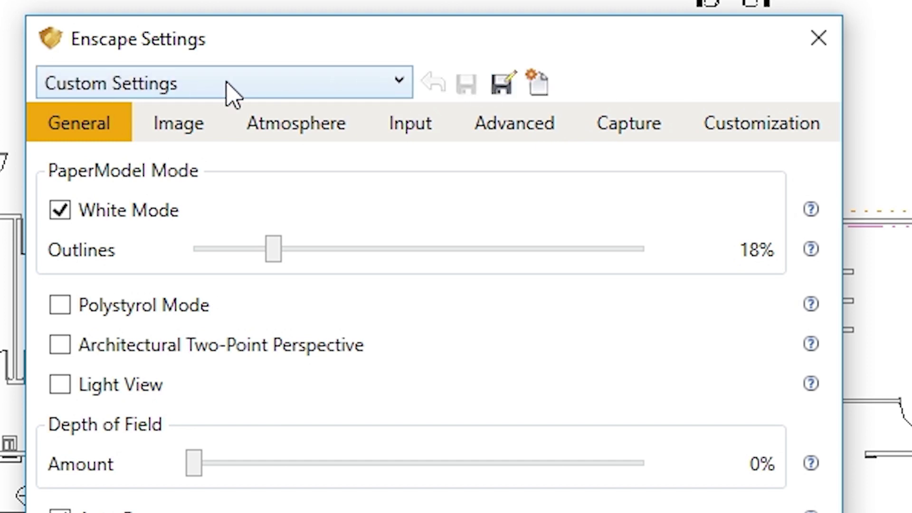
{"action": "left_click", "coordinate": [396, 77]}
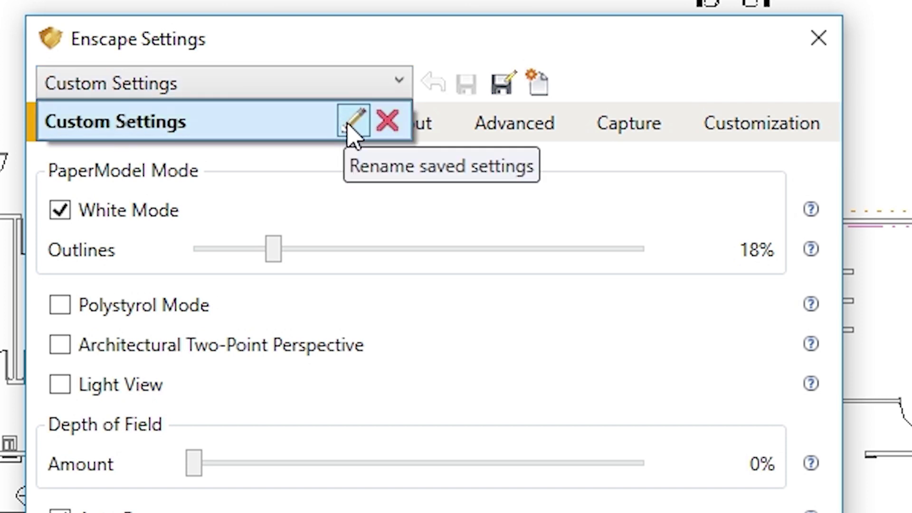
{"action": "left_click", "coordinate": [351, 121]}
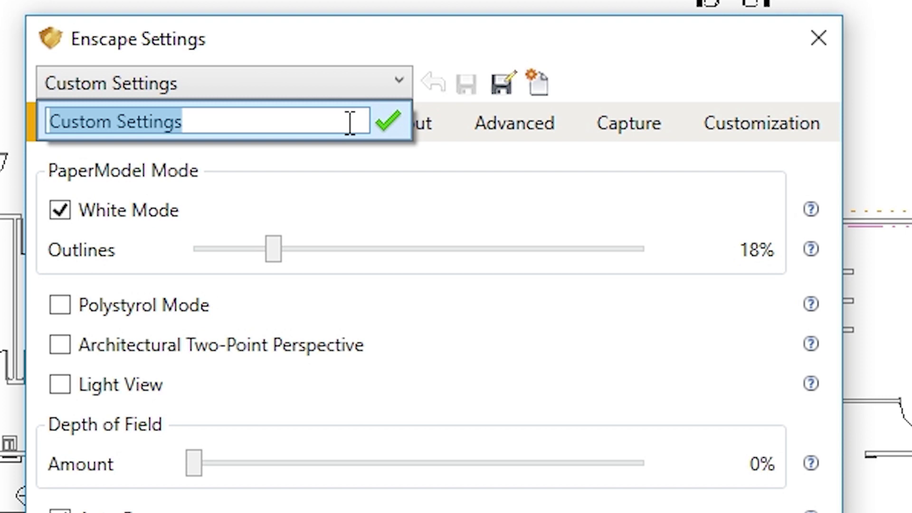
{"action": "type", "text": "Whit"}
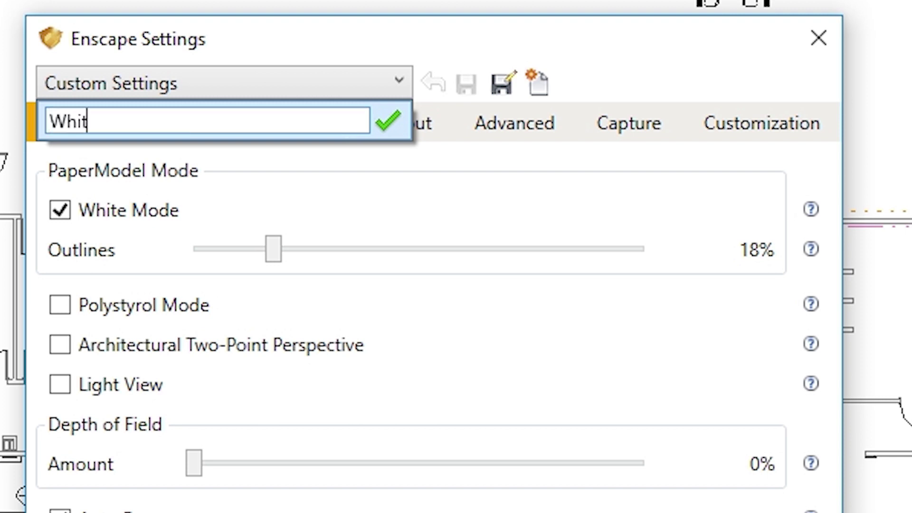
{"action": "type", "text": "emode outlin"}
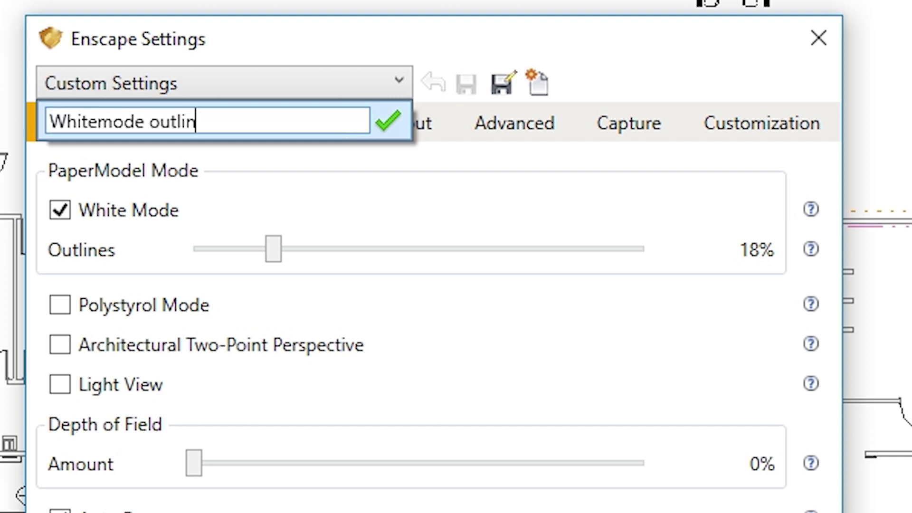
{"action": "type", "text": "es Ultra"}
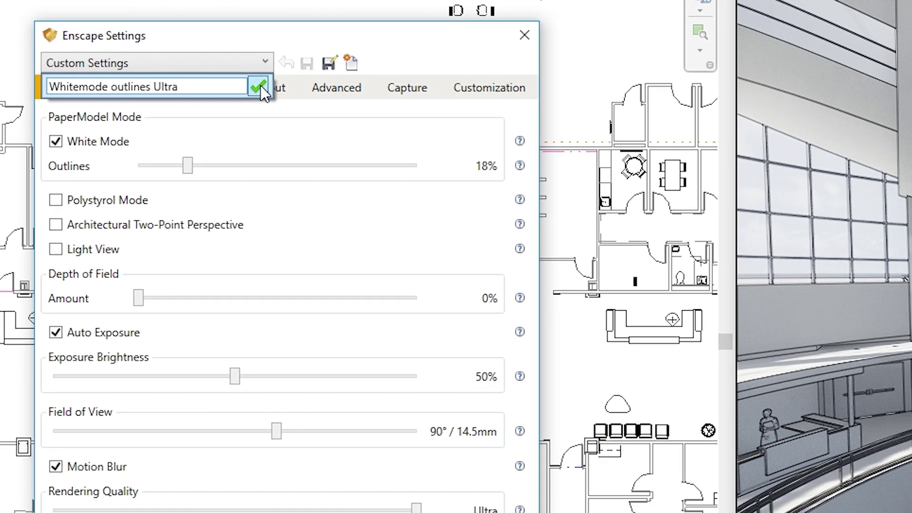
{"action": "left_click", "coordinate": [302, 98]}
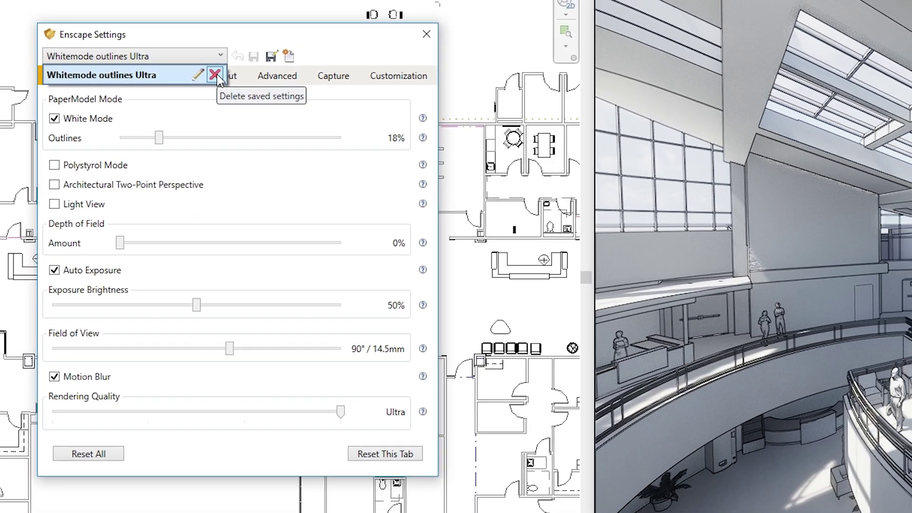
{"action": "left_click", "coordinate": [338, 190]}
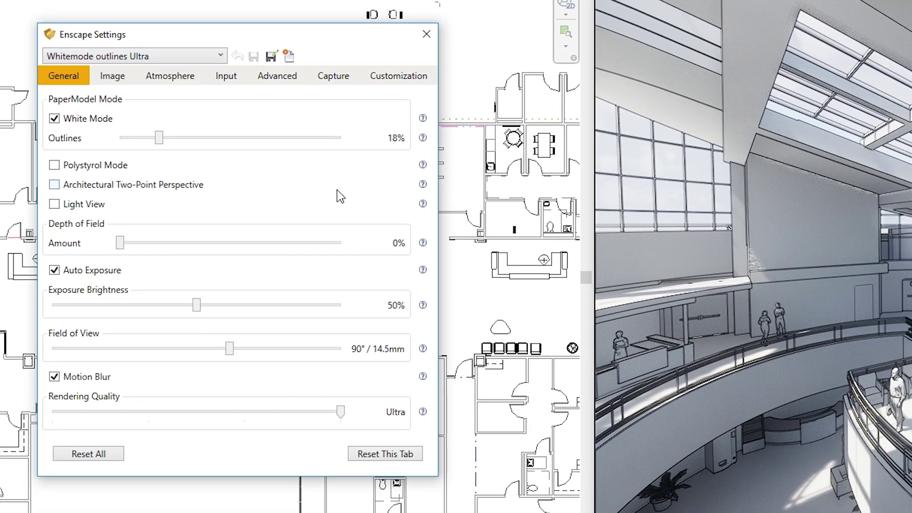
Step: Turn off White Mode, reduce the outlines to 15%, and set the rendering quality to High
{"action": "left_click", "coordinate": [79, 124]}
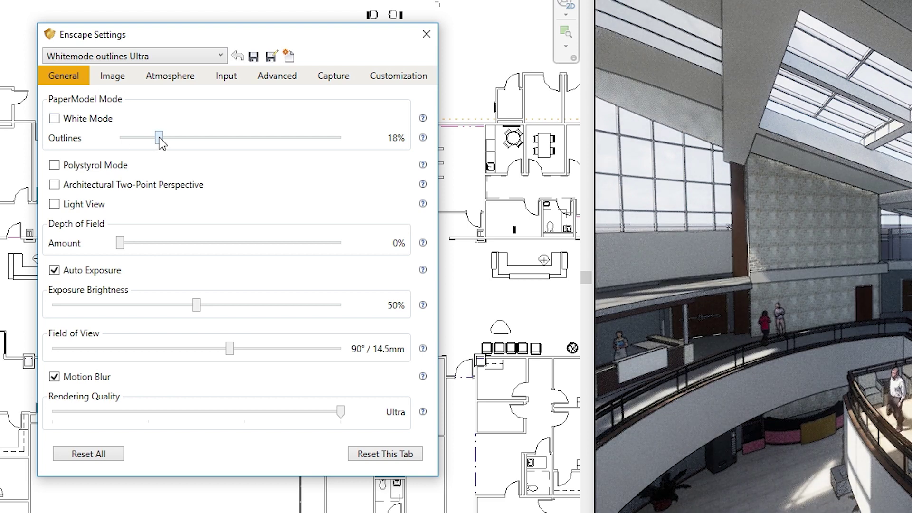
{"action": "left_click_drag", "start_coordinate": [159, 137], "coordinate": [153, 137]}
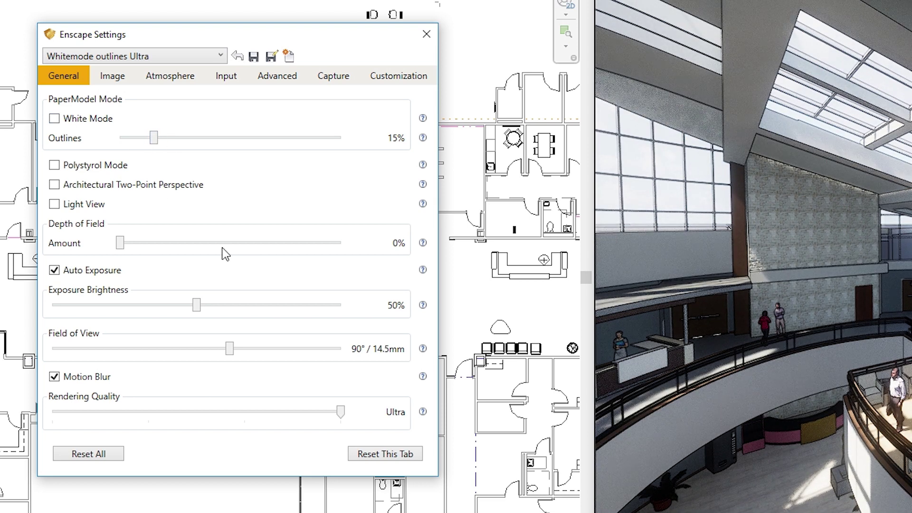
{"action": "left_click_drag", "start_coordinate": [333, 415], "coordinate": [280, 417]}
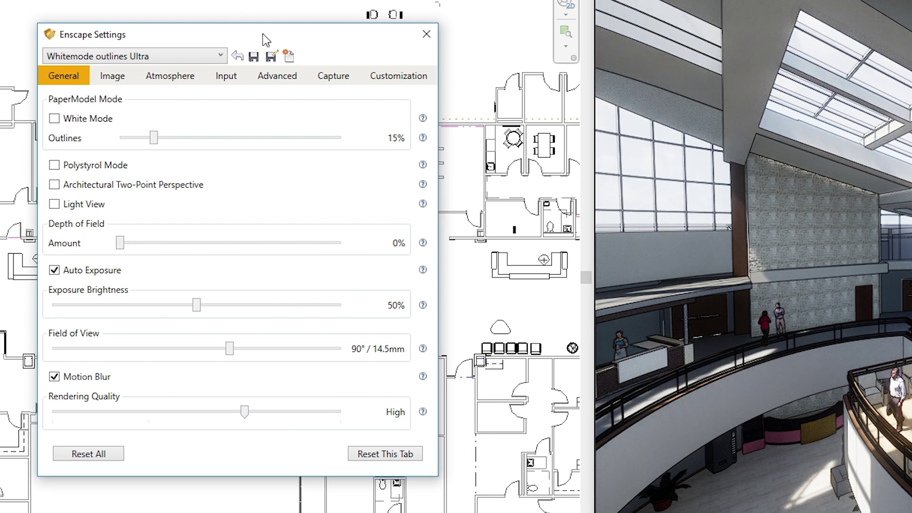
Step: Save the changed settings as a separate new preset and rename it "Outlines Normal High Quality"
{"action": "left_click", "coordinate": [271, 56]}
{"action": "left_click", "coordinate": [220, 56]}
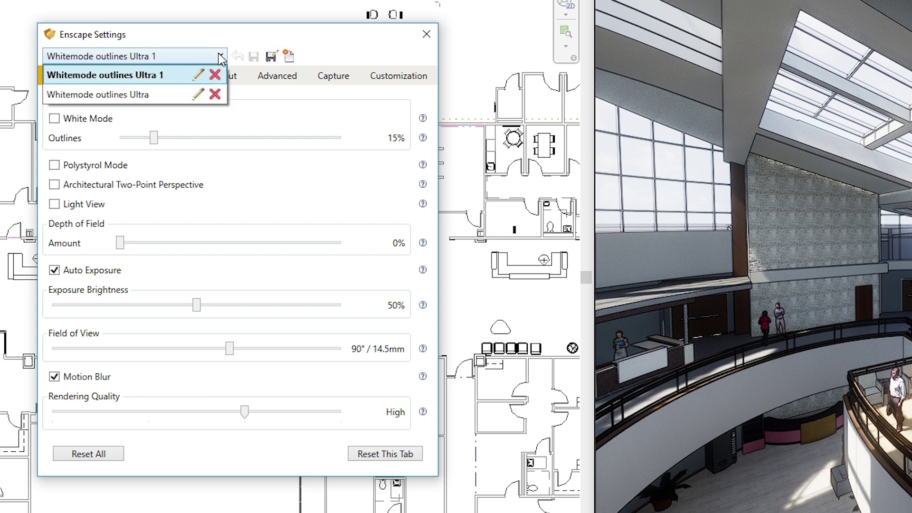
{"action": "left_click", "coordinate": [199, 74]}
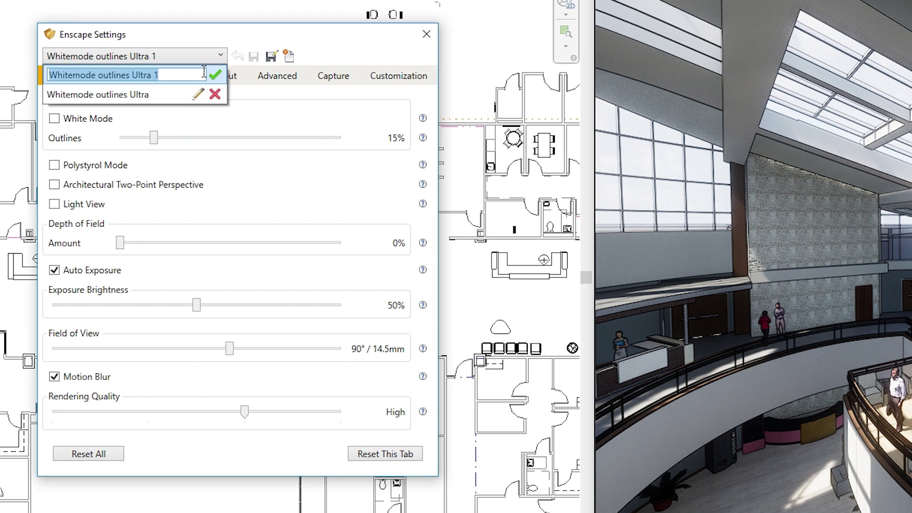
{"action": "type", "text": "Ou"}
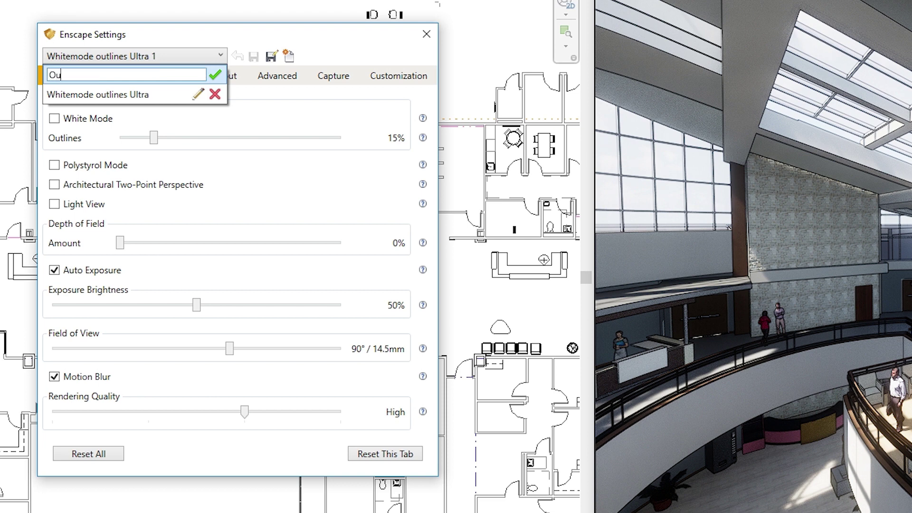
{"action": "type", "text": "tlines Normal High Quality"}
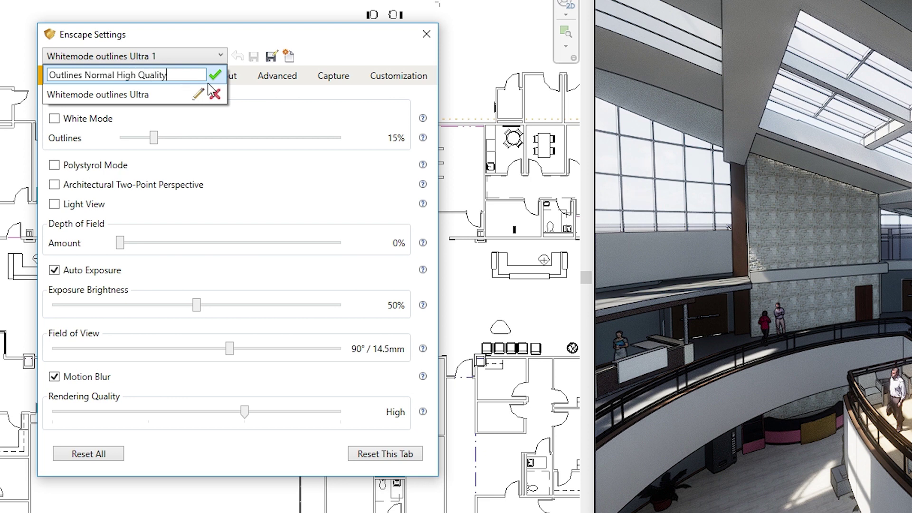
{"action": "left_click", "coordinate": [215, 75]}
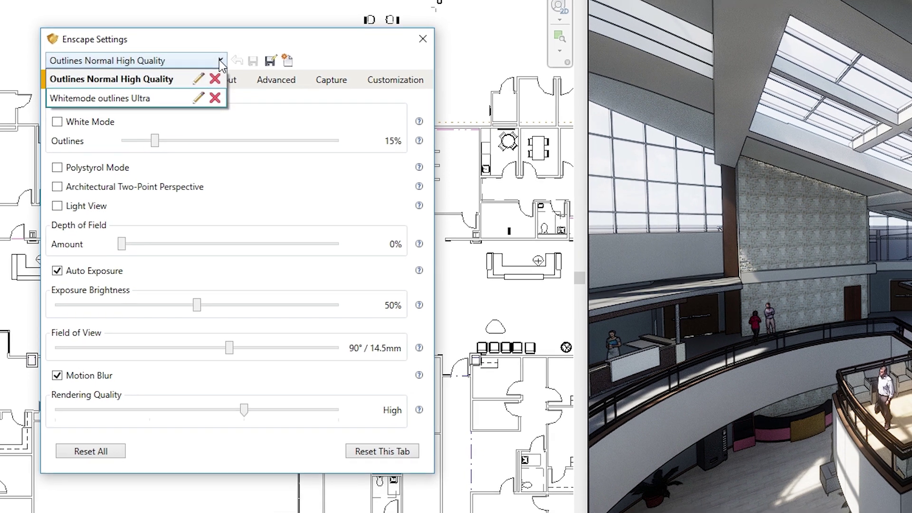
Step: Load the "Whitemode outlines Ultra" preset to compare the rendering, and switch back to "Outlines Normal High Quality"
{"action": "left_click", "coordinate": [219, 58]}
{"action": "left_click", "coordinate": [220, 58]}
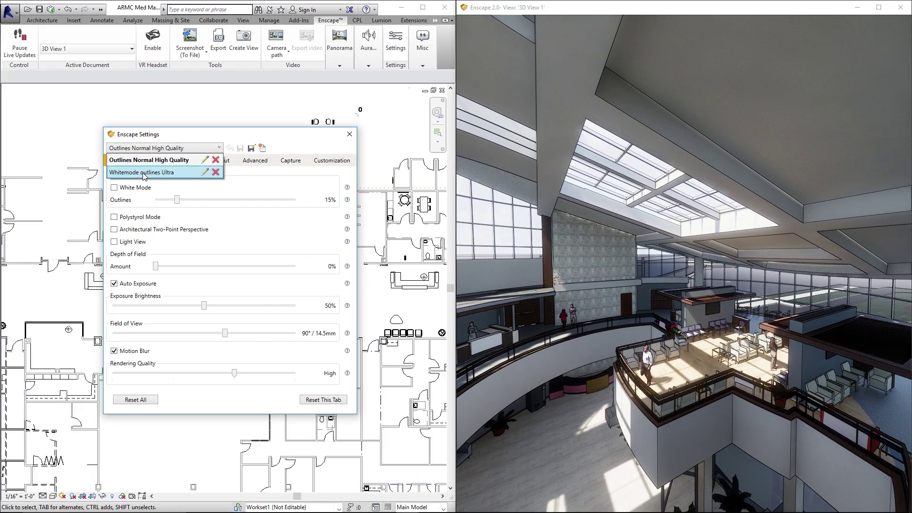
{"action": "left_click", "coordinate": [142, 153]}
{"action": "left_click", "coordinate": [196, 126]}
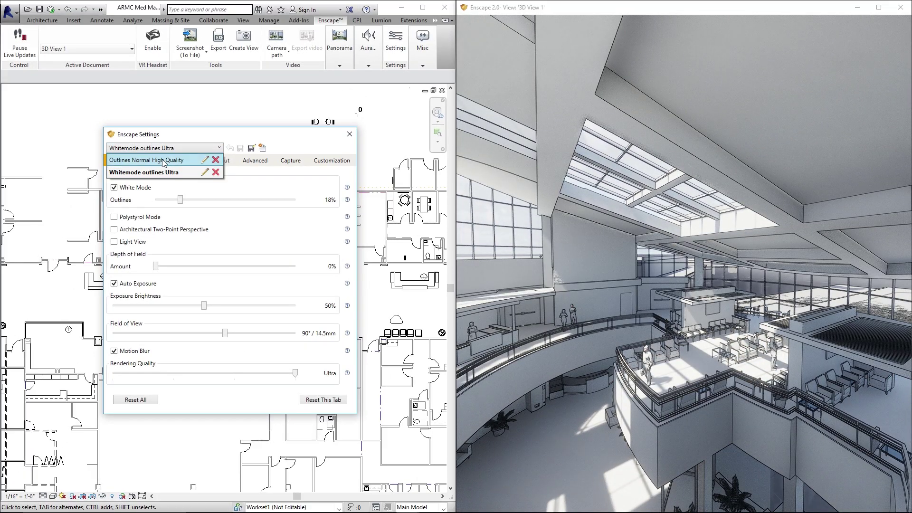
{"action": "left_click", "coordinate": [188, 160]}
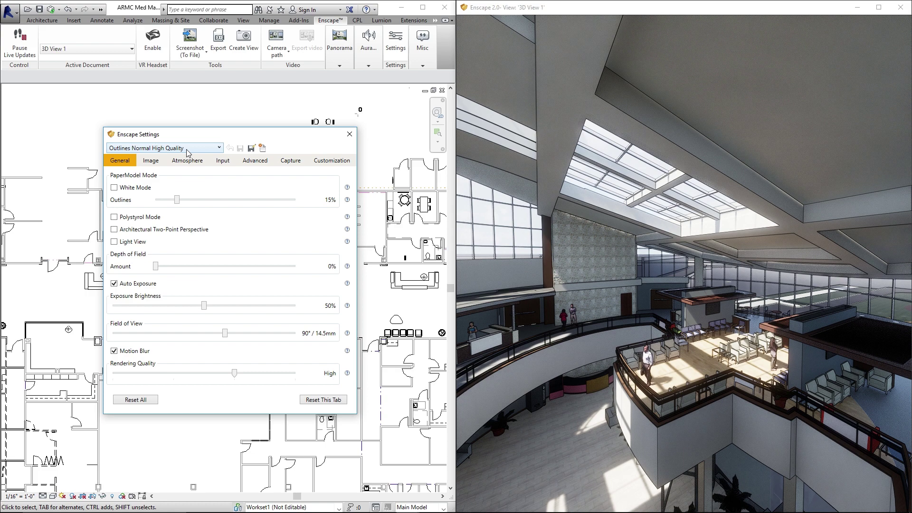
Step: Try a lower color temperature in the image settings, restore its default of 6600K, and look at the atmosphere settings
{"action": "left_click", "coordinate": [152, 162]}
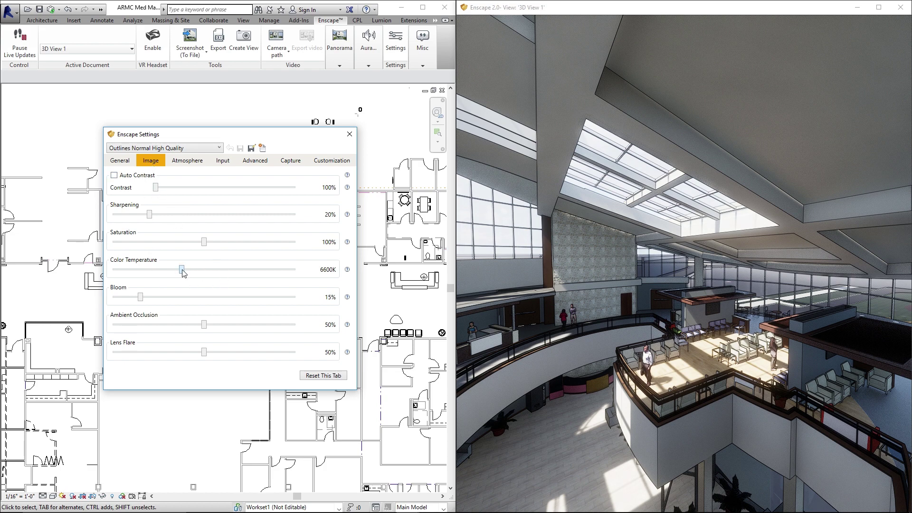
{"action": "left_click_drag", "start_coordinate": [182, 269], "coordinate": [150, 274]}
{"action": "double_click", "coordinate": [148, 271]}
{"action": "left_click", "coordinate": [193, 162]}
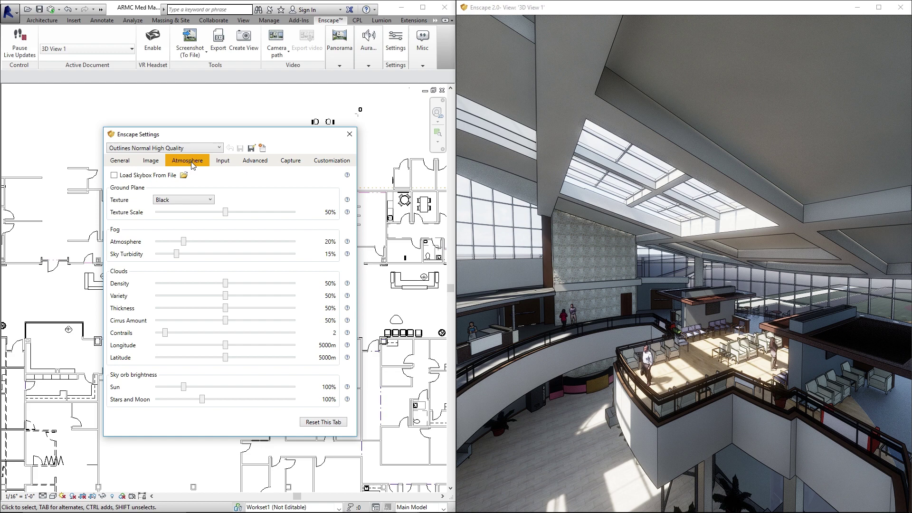
Step: Try a capture resolution of 1080p, set it to 4k instead, and close the Enscape settings
{"action": "left_click", "coordinate": [292, 161]}
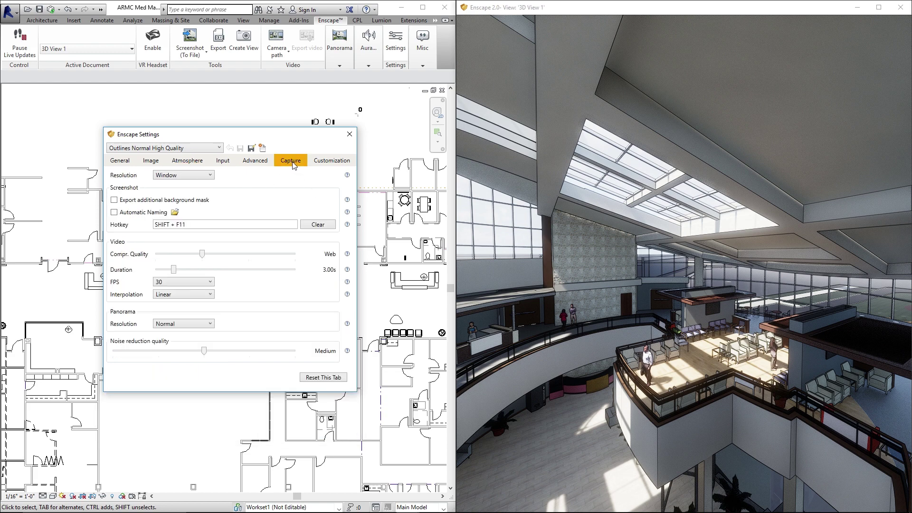
{"action": "left_click_drag", "start_coordinate": [295, 135], "coordinate": [330, 158]}
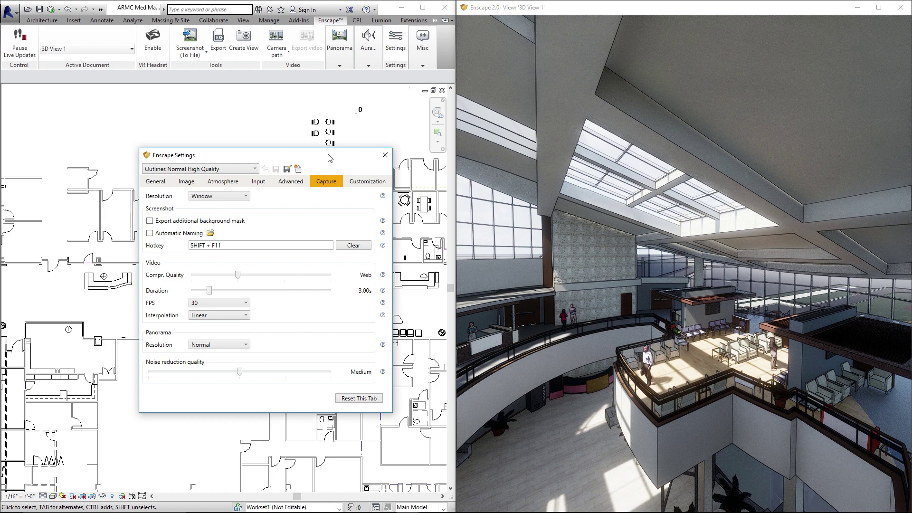
{"action": "left_click_drag", "start_coordinate": [327, 155], "coordinate": [320, 156]}
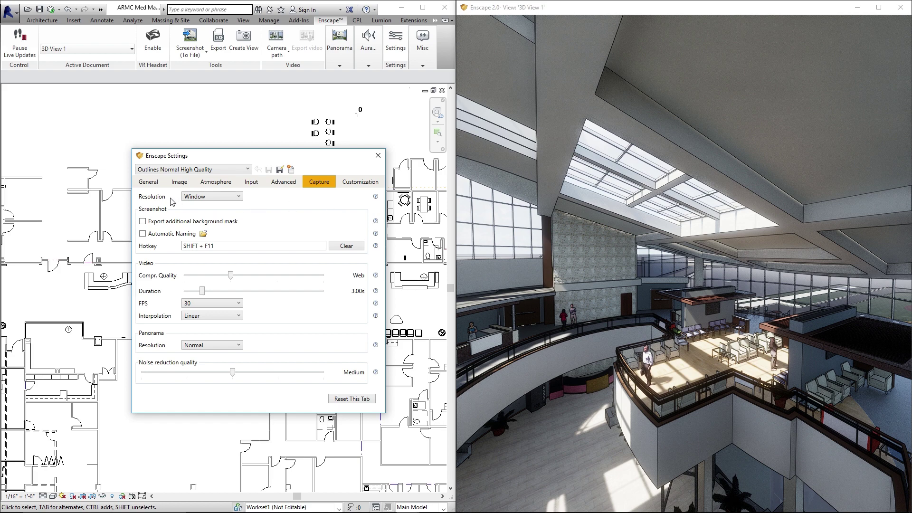
{"action": "left_click", "coordinate": [238, 198]}
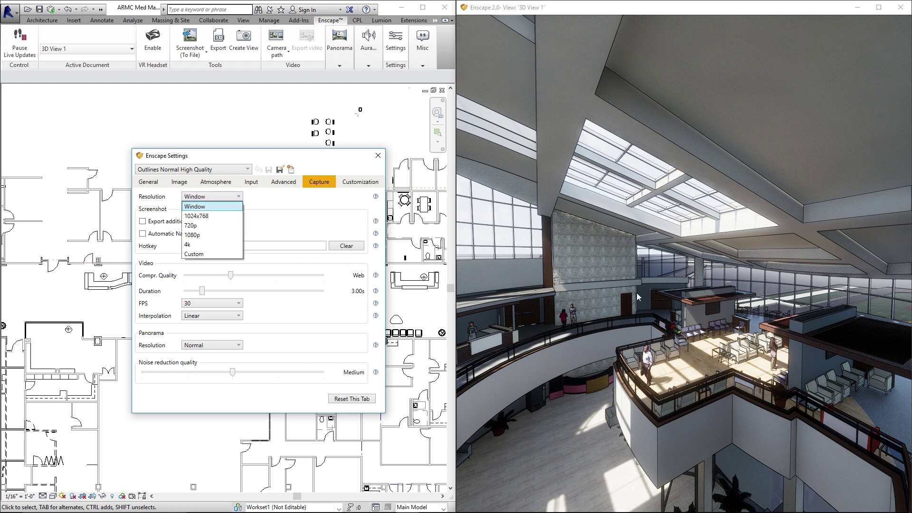
{"action": "left_click", "coordinate": [207, 235]}
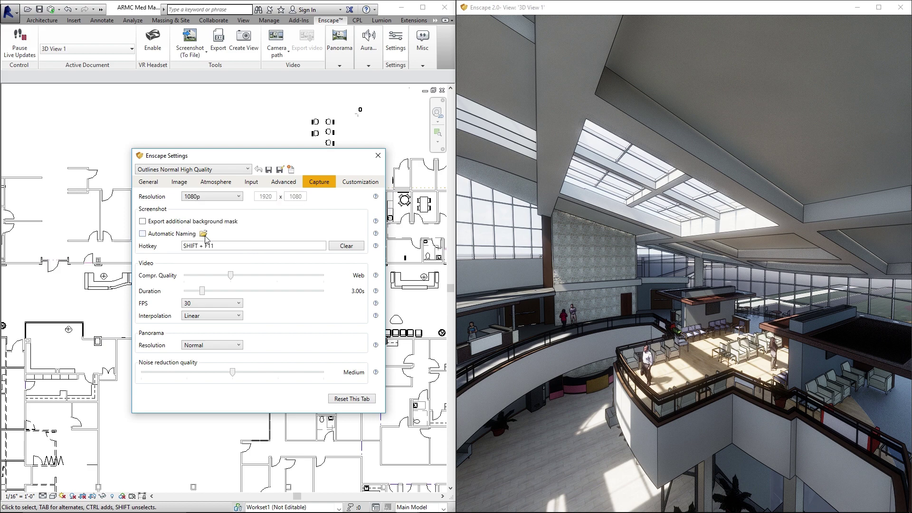
{"action": "left_click", "coordinate": [239, 199]}
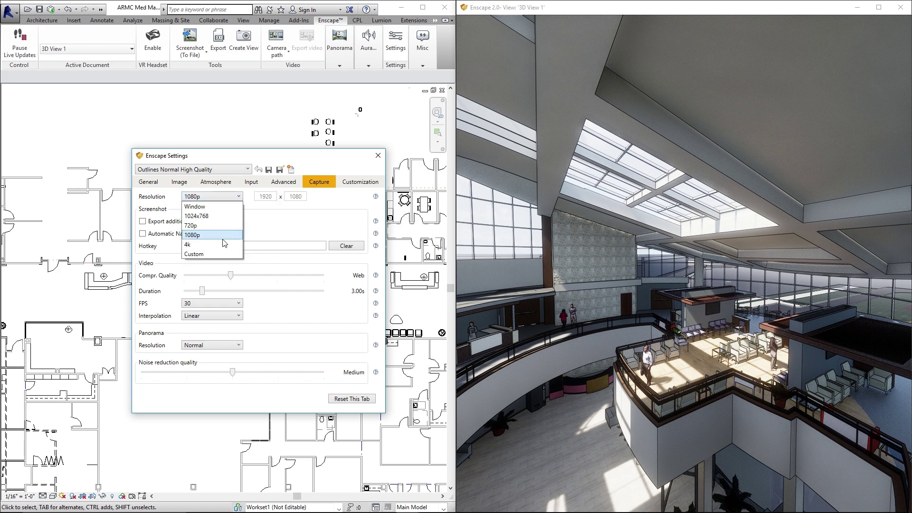
{"action": "left_click", "coordinate": [216, 245]}
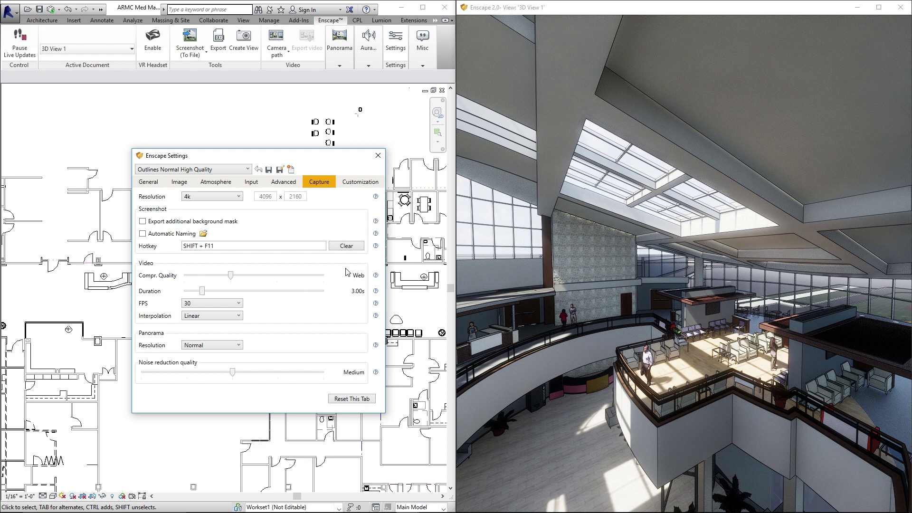
{"action": "mouse_move", "coordinate": [333, 158]}
{"action": "left_mouse_down"}
{"action": "mouse_move", "coordinate": [315, 165]}
{"action": "mouse_move", "coordinate": [327, 162]}
{"action": "left_mouse_up"}
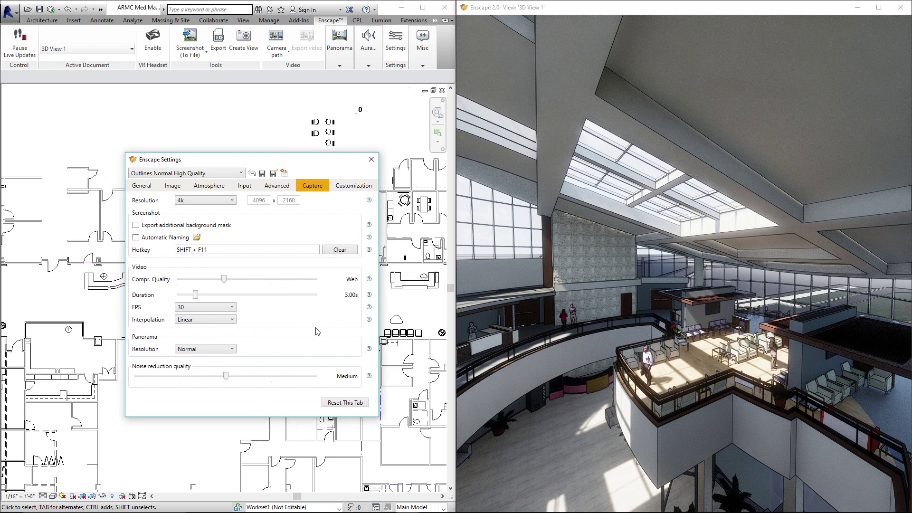
{"action": "left_click", "coordinate": [373, 161]}
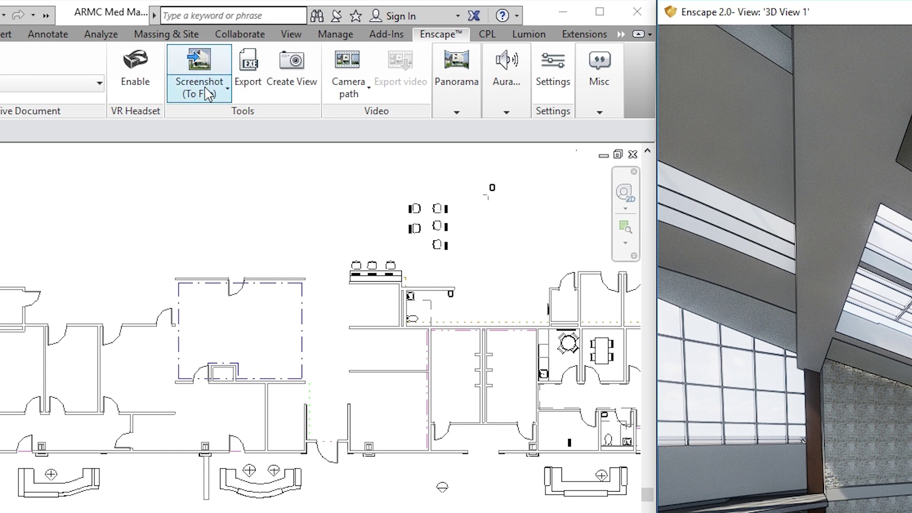
Step: Look at the screenshot output options, dismiss them, and maximize the live rendering window
{"action": "left_click", "coordinate": [208, 93]}
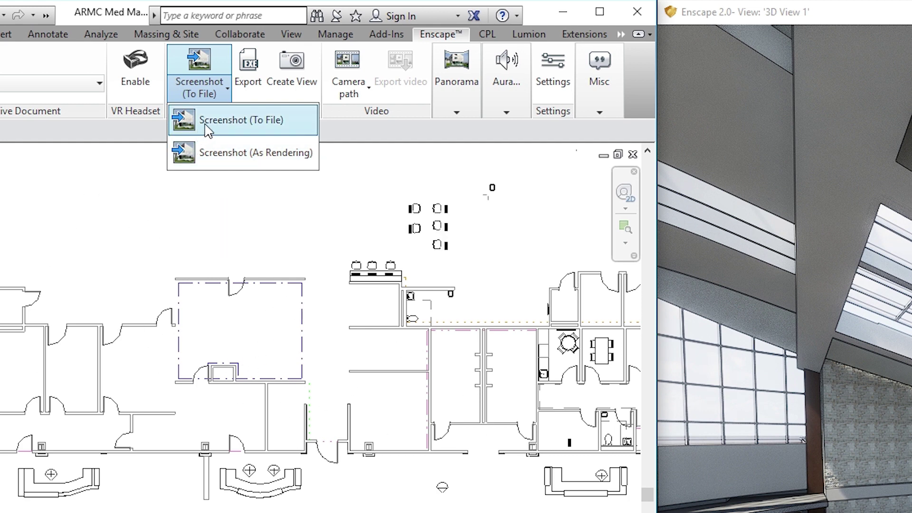
{"action": "left_click", "coordinate": [52, 207]}
{"action": "left_click", "coordinate": [860, 14]}
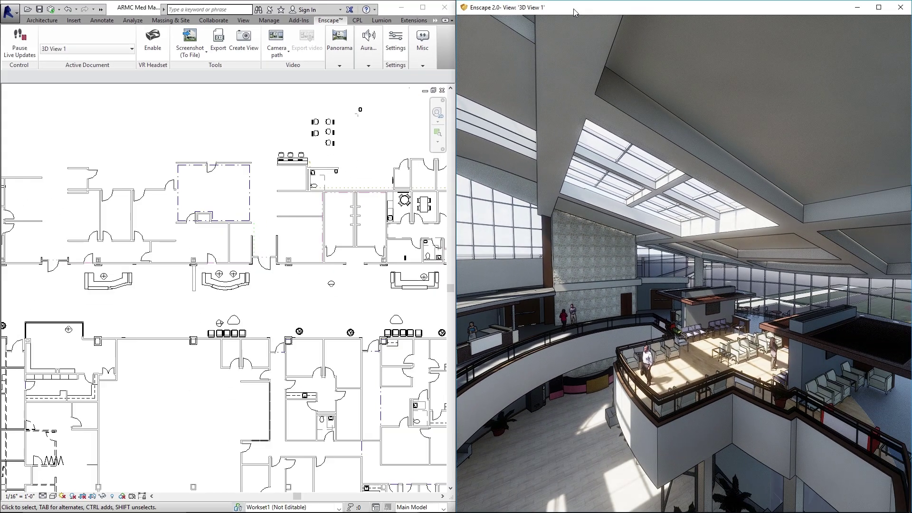
{"action": "double_click", "coordinate": [607, 11]}
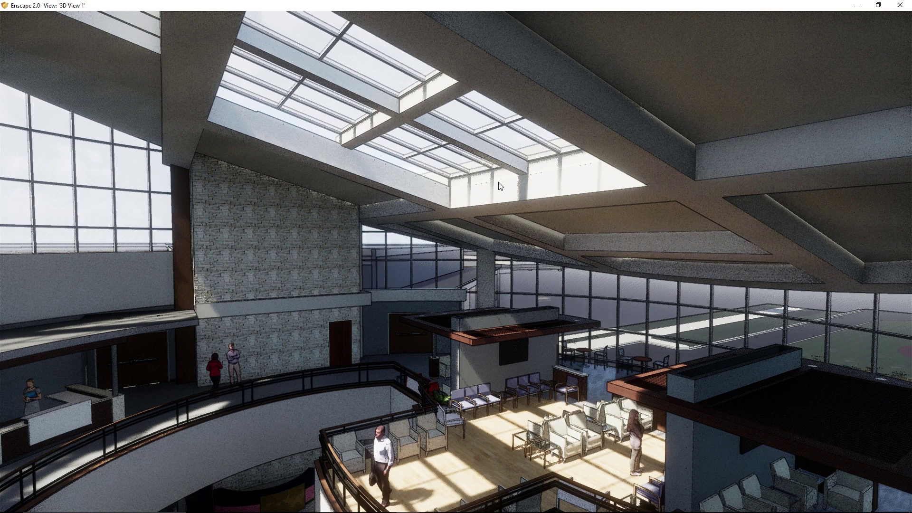
Step: Frame the atrium in the live rendering so the curved balcony, sunlit seating area and skylight are all in view
{"action": "left_click_drag", "start_coordinate": [508, 172], "coordinate": [402, 214]}
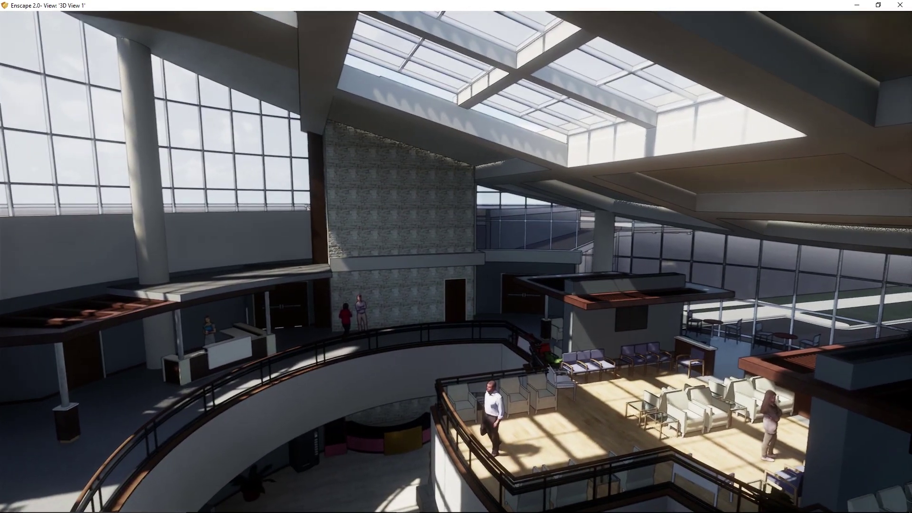
{"action": "left_click_drag", "start_coordinate": [421, 58], "coordinate": [426, 58]}
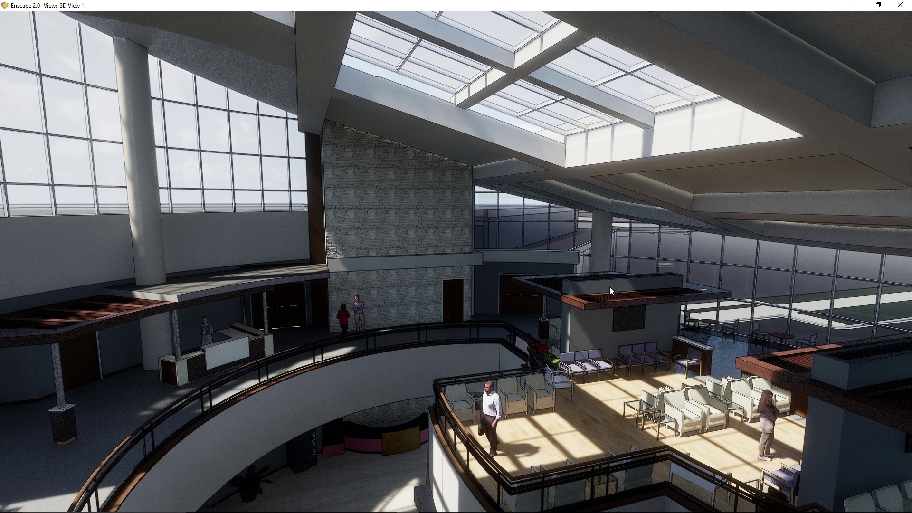
{"action": "key", "text": "q"}
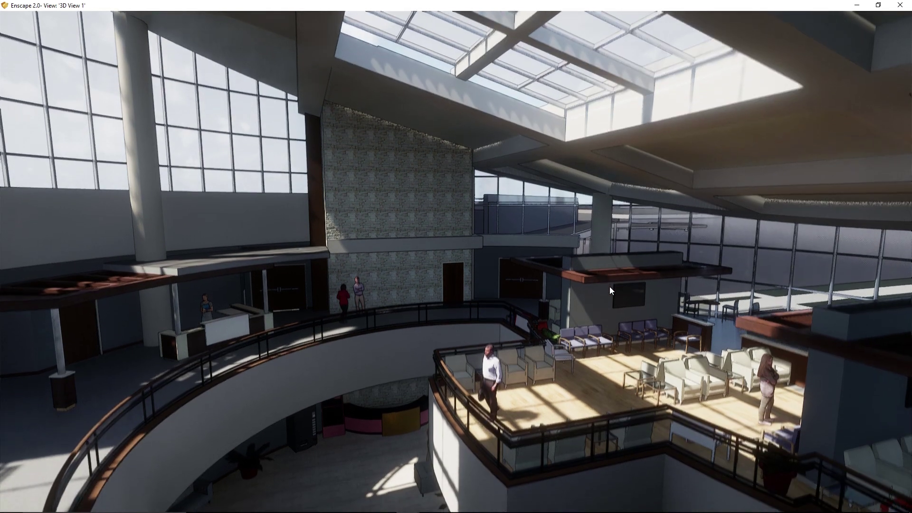
{"action": "key", "text": "q"}
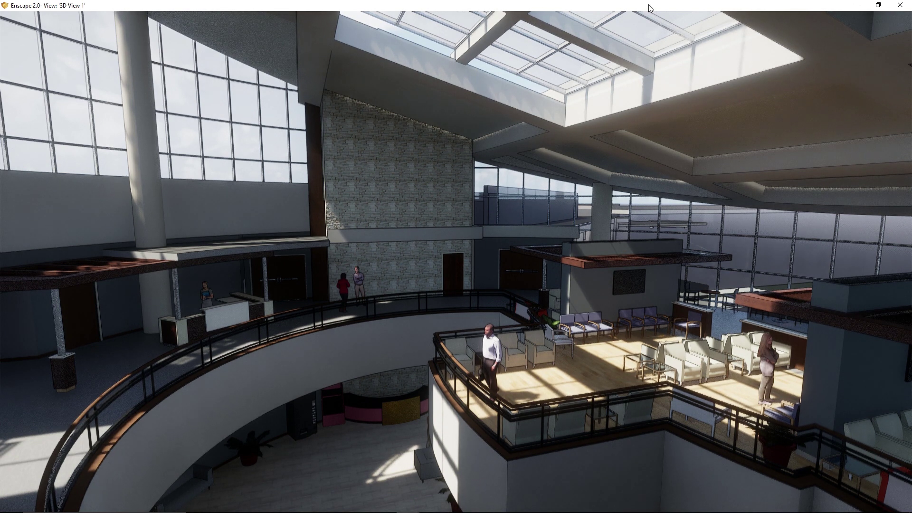
Step: Switch to Revit, maximize its window, and start an Enscape screenshot to file
{"action": "mouse_move", "coordinate": [410, 512]}
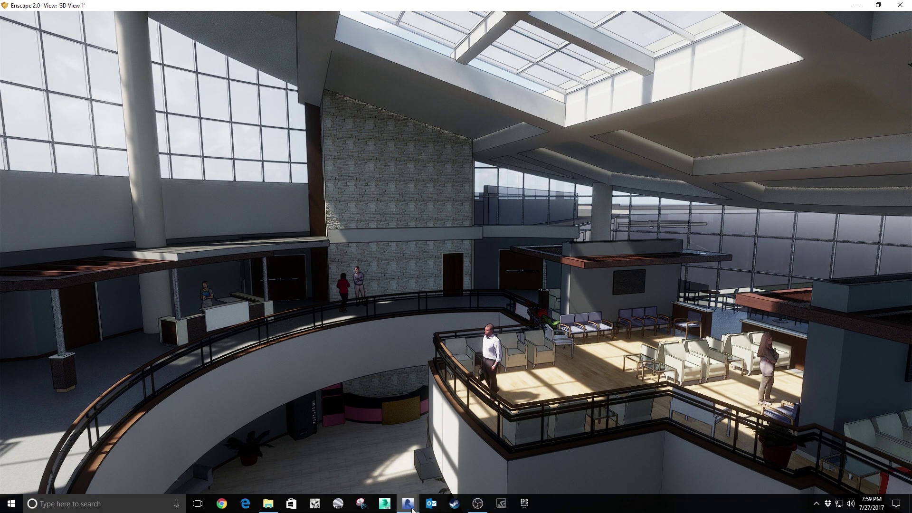
{"action": "left_click", "coordinate": [365, 460]}
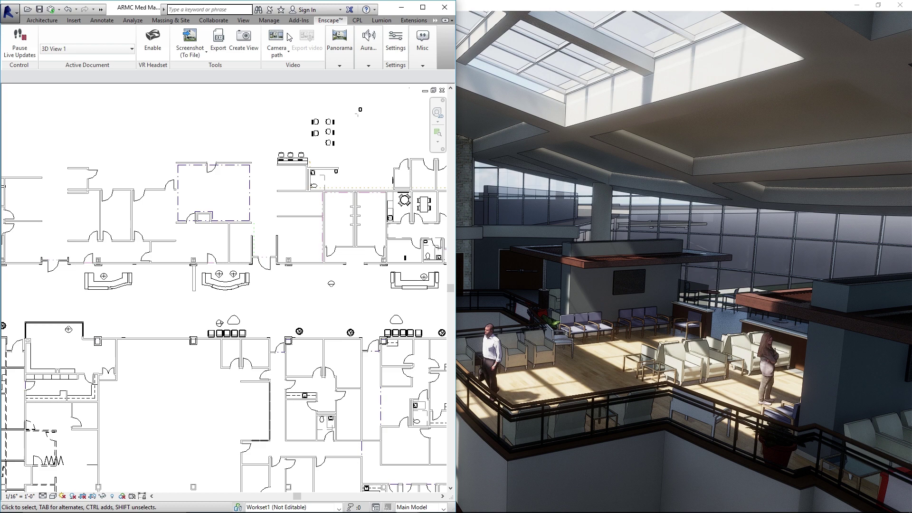
{"action": "double_click", "coordinate": [387, 9]}
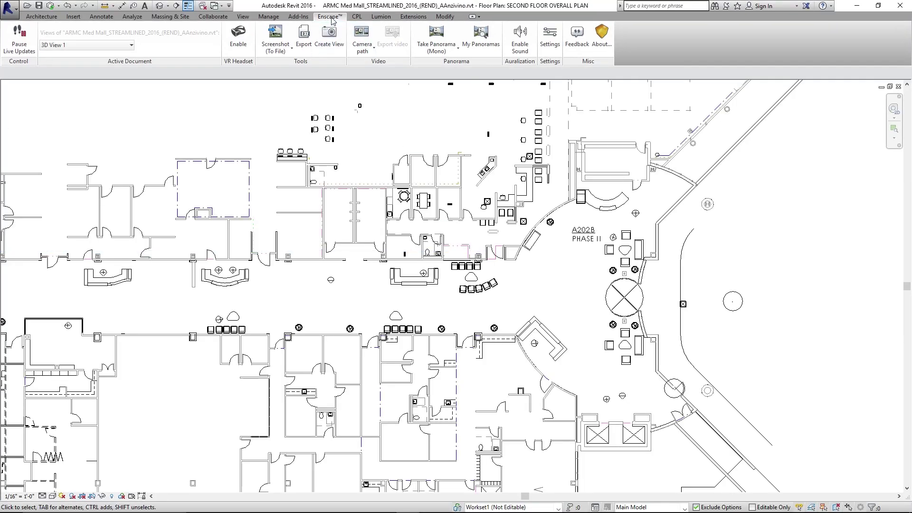
{"action": "left_click", "coordinate": [281, 37]}
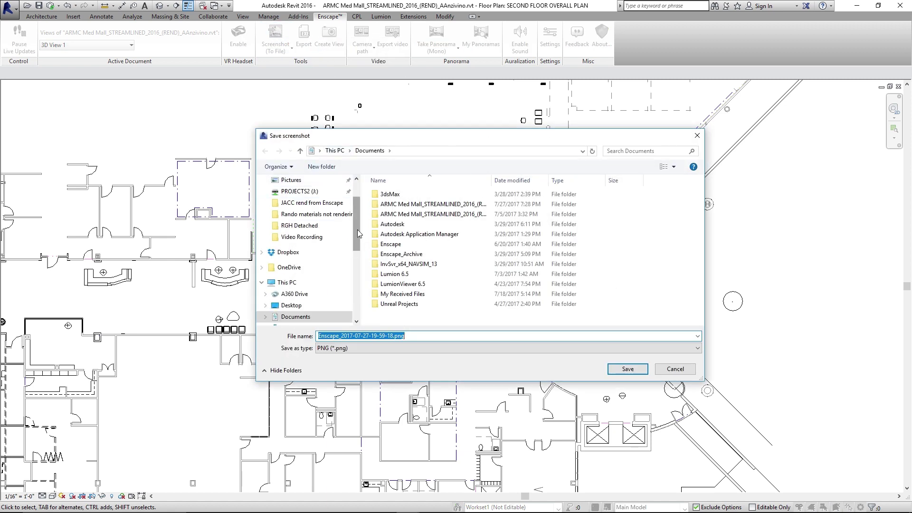
Step: Save the screenshot to the Desktop as a PNG named "Atrium1" and return to the live rendering window
{"action": "left_click_drag", "start_coordinate": [358, 230], "coordinate": [361, 214]}
{"action": "scroll", "coordinate": [324, 251], "scroll_direction": "down", "scroll_amount": 3}
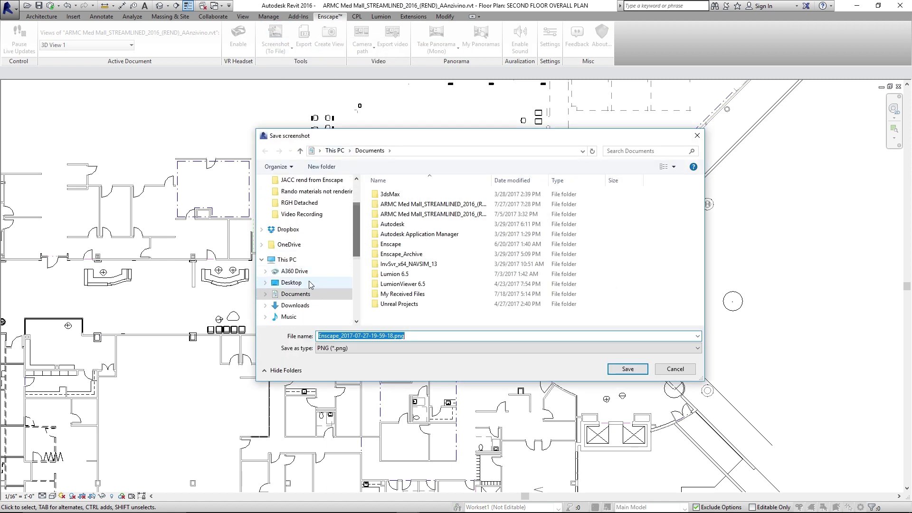
{"action": "left_click", "coordinate": [295, 284]}
{"action": "double_click", "coordinate": [448, 337]}
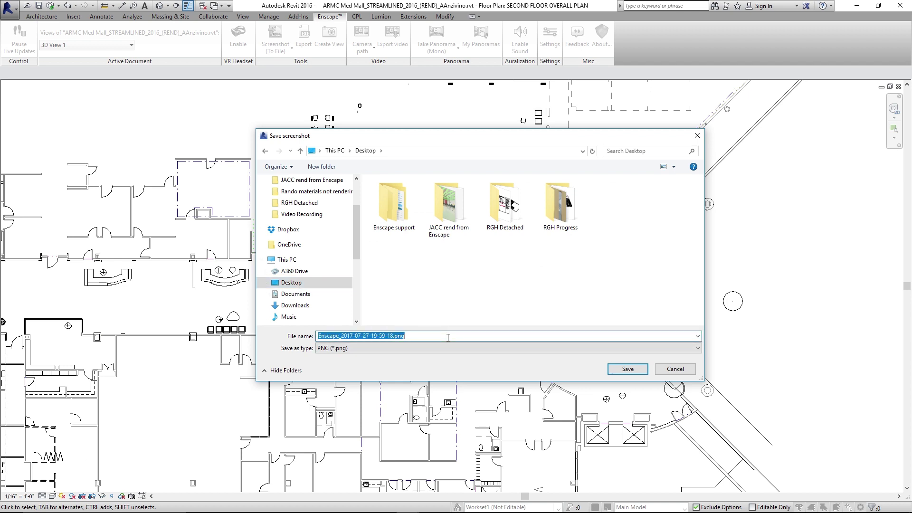
{"action": "type", "text": "Atrium1"}
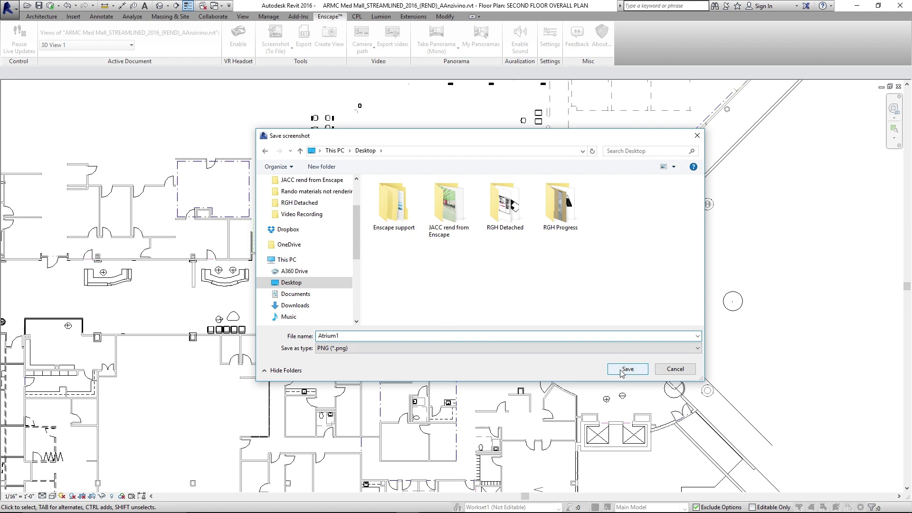
{"action": "left_click", "coordinate": [627, 369]}
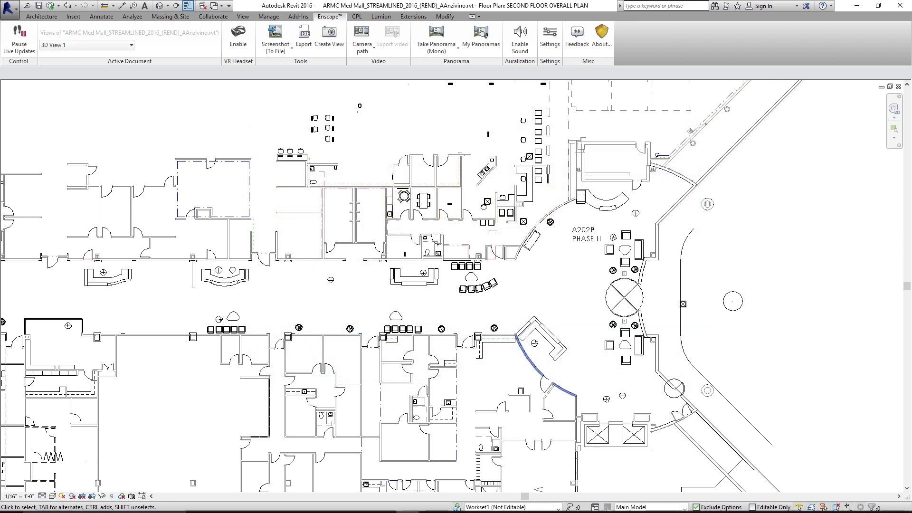
{"action": "mouse_move", "coordinate": [410, 507]}
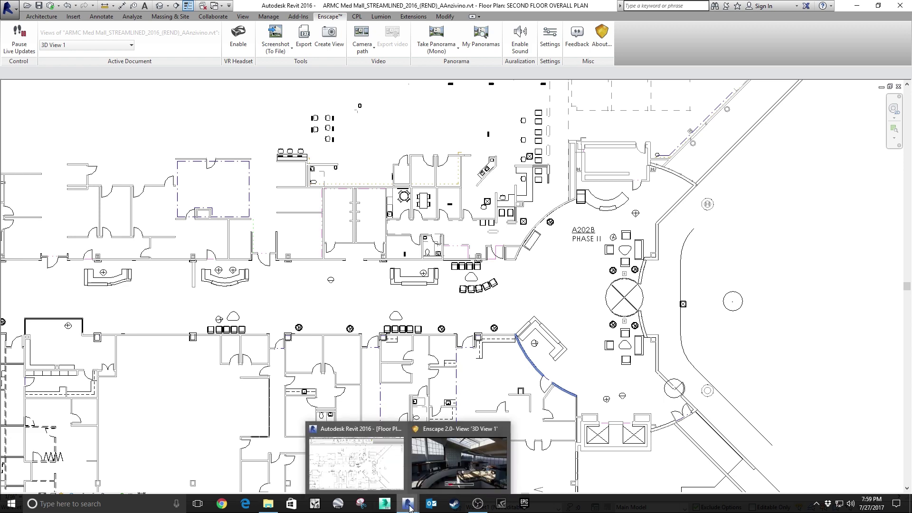
{"action": "left_click", "coordinate": [442, 464]}
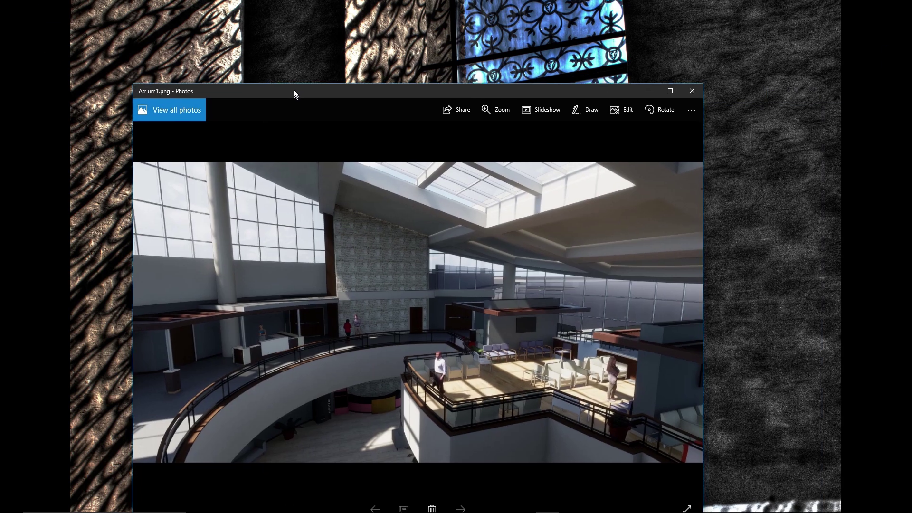
Step: Examine the saved Atrium1.png up close in Photos, including the seating areas, wood canopies and curtain wall
{"action": "scroll", "coordinate": [506, 341], "scroll_direction": "up", "scroll_amount": 6}
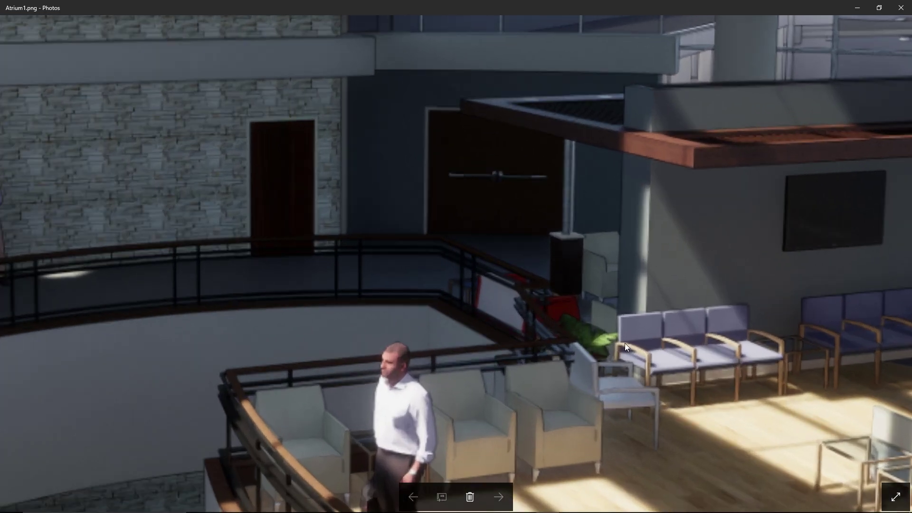
{"action": "left_click_drag", "start_coordinate": [625, 343], "coordinate": [168, 234]}
{"action": "left_click_drag", "start_coordinate": [665, 311], "coordinate": [349, 299]}
{"action": "left_click_drag", "start_coordinate": [355, 102], "coordinate": [478, 298]}
{"action": "scroll", "coordinate": [478, 298], "scroll_direction": "up", "scroll_amount": 2}
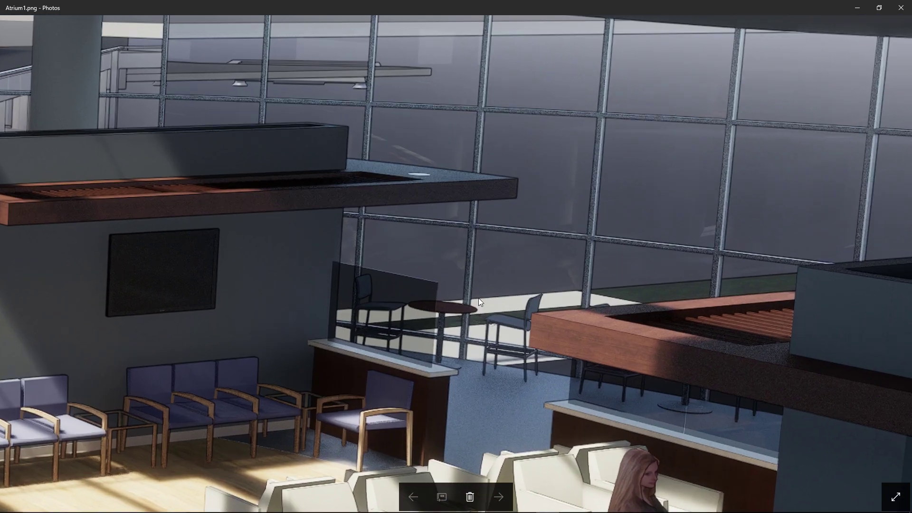
{"action": "left_click_drag", "start_coordinate": [264, 177], "coordinate": [546, 230]}
{"action": "left_click_drag", "start_coordinate": [111, 142], "coordinate": [519, 158]}
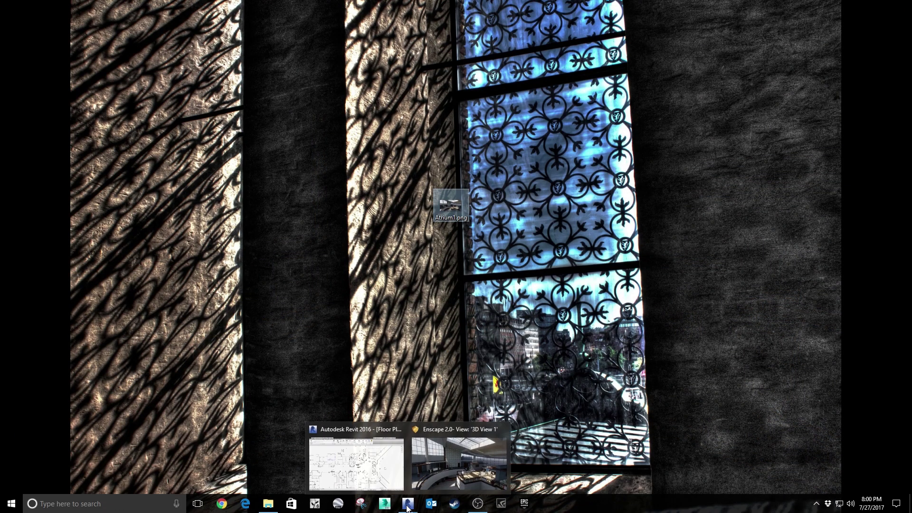
Step: Return to the live rendering, switch to Revit, and open the Enscape image settings
{"action": "left_click", "coordinate": [449, 462]}
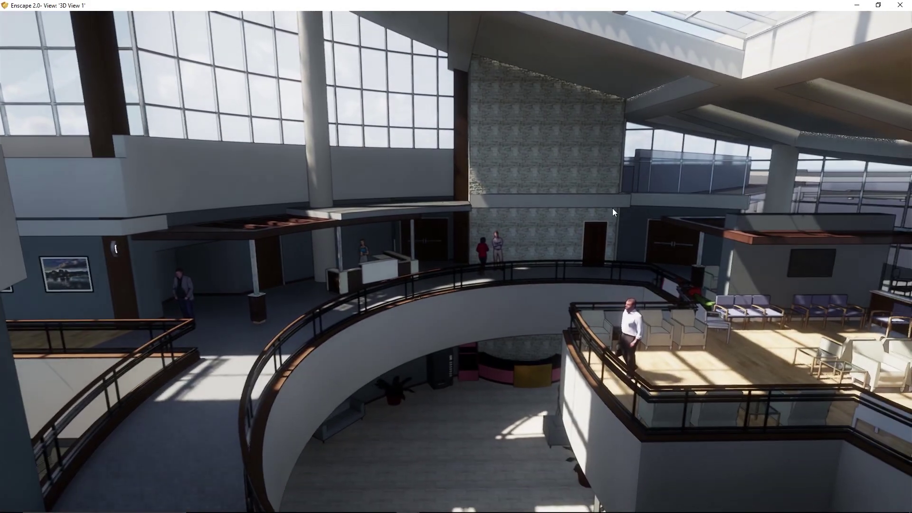
{"action": "mouse_move", "coordinate": [407, 504]}
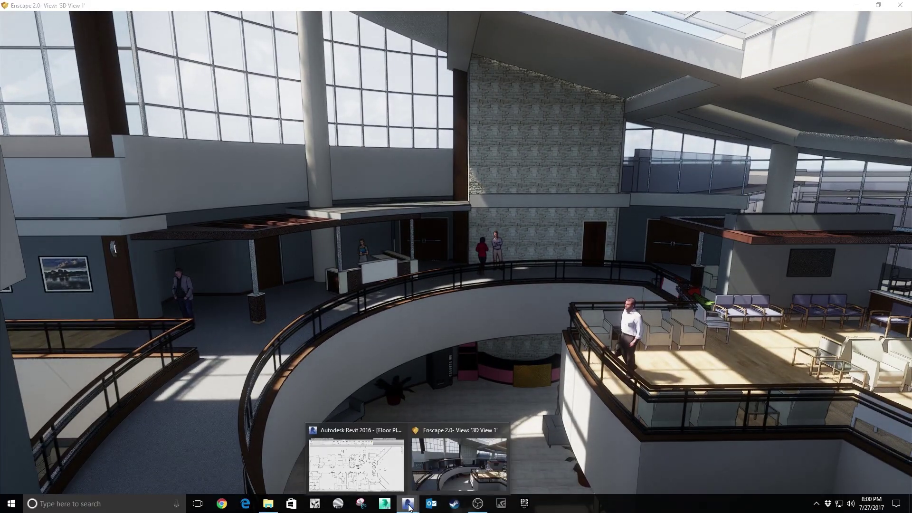
{"action": "left_click", "coordinate": [374, 479]}
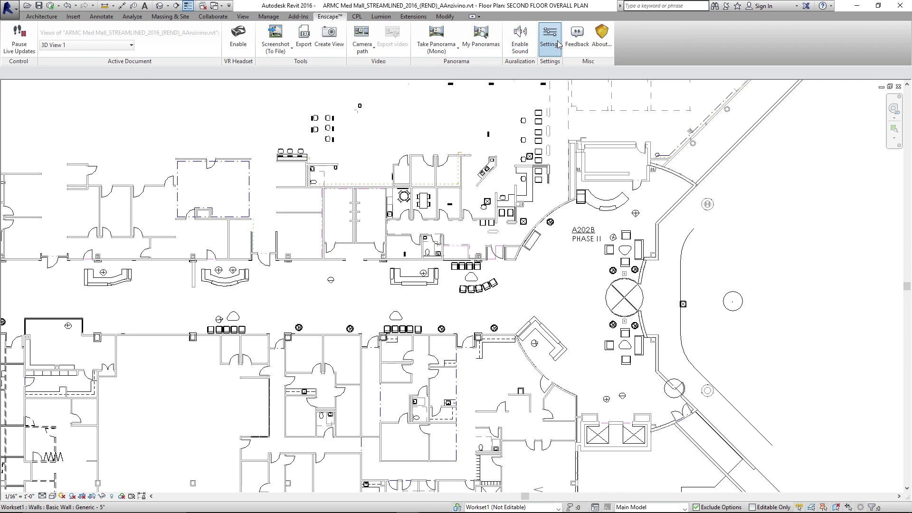
{"action": "left_click", "coordinate": [550, 38]}
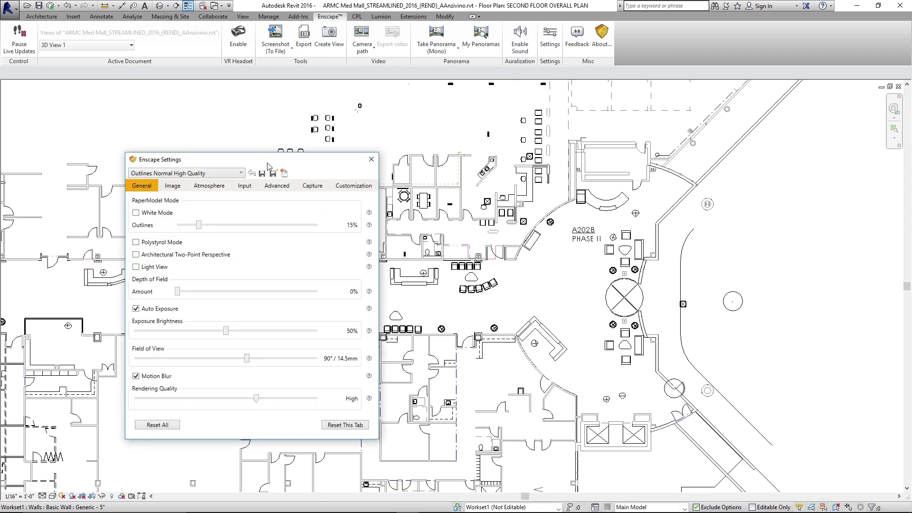
{"action": "left_click_drag", "start_coordinate": [268, 163], "coordinate": [296, 150]}
{"action": "left_click", "coordinate": [205, 173]}
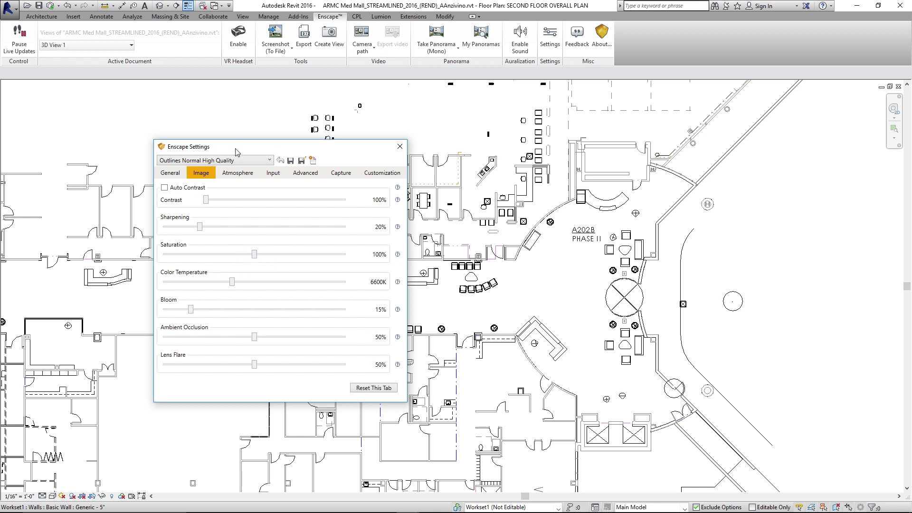
Step: Load the "Whitemode outlines Ultra" preset, discarding the current changes, and close the Enscape settings
{"action": "left_click", "coordinate": [250, 160]}
{"action": "left_click", "coordinate": [243, 186]}
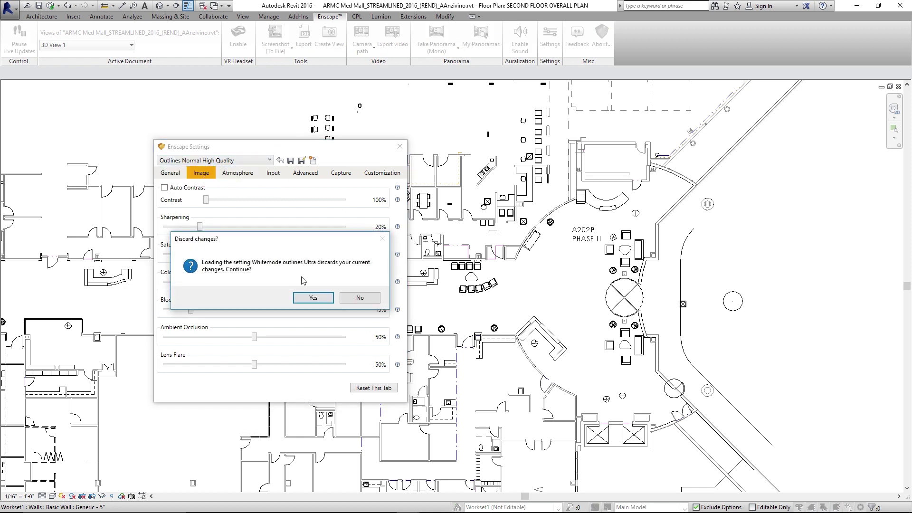
{"action": "left_click", "coordinate": [313, 298]}
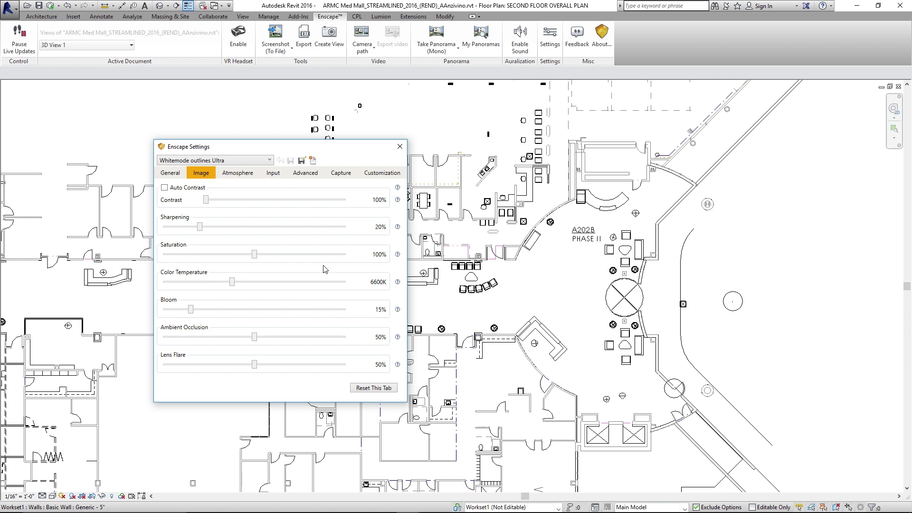
{"action": "left_click", "coordinate": [577, 274]}
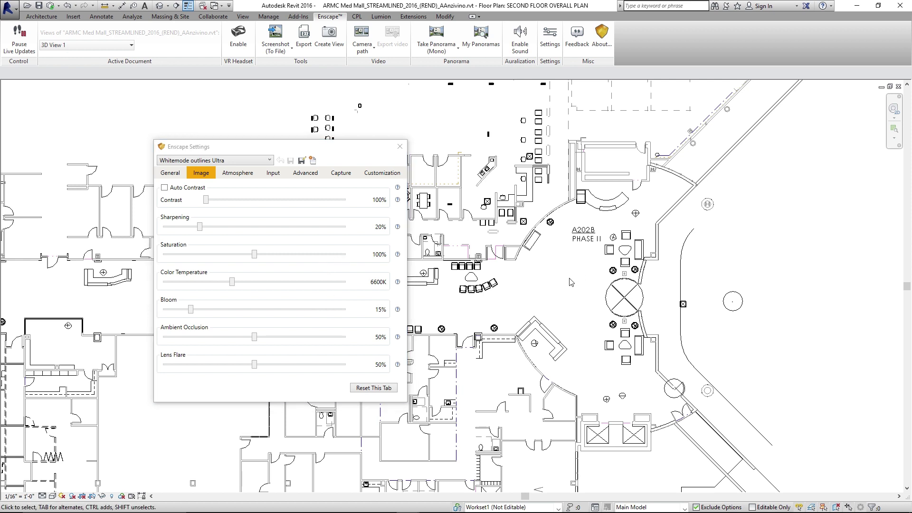
{"action": "left_click", "coordinate": [398, 149]}
Step: Switch to the live rendering and frame the white-mode atrium with its skylight, curved balcony and seating area
{"action": "mouse_move", "coordinate": [412, 505]}
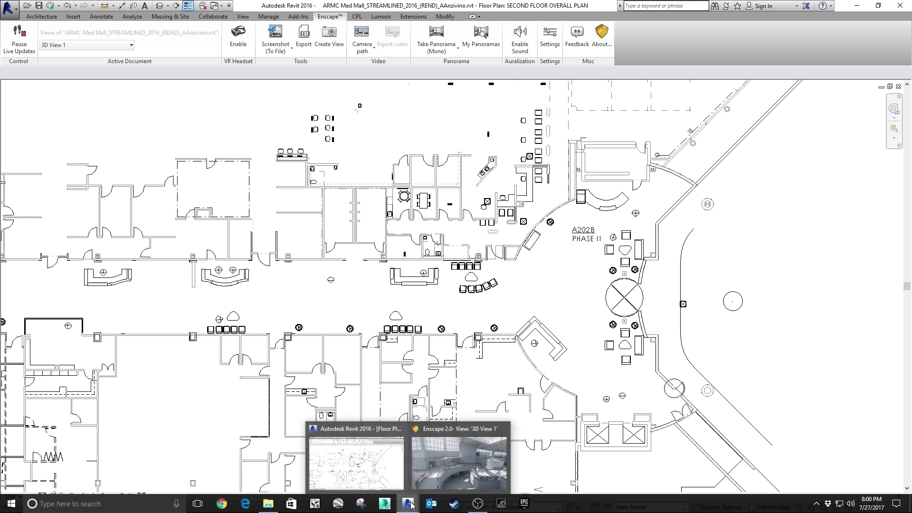
{"action": "left_click", "coordinate": [447, 455]}
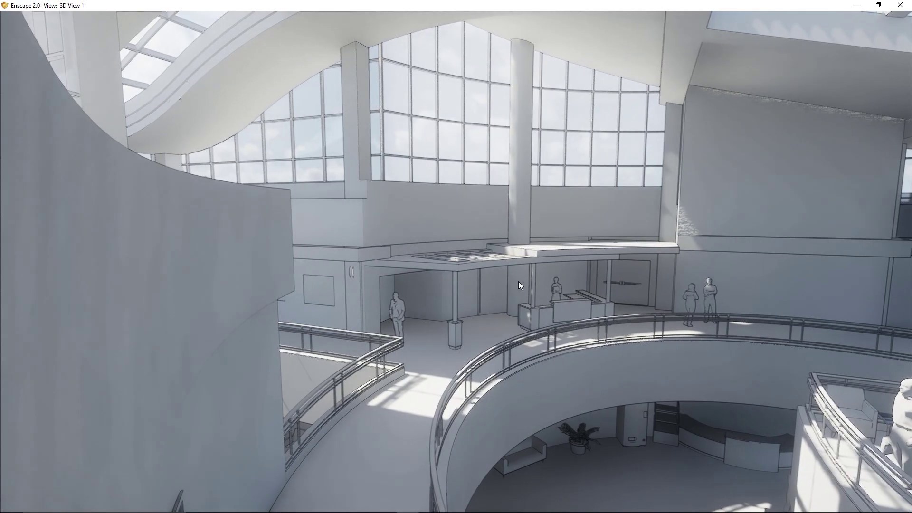
{"action": "left_click_drag", "start_coordinate": [518, 281], "coordinate": [703, 282]}
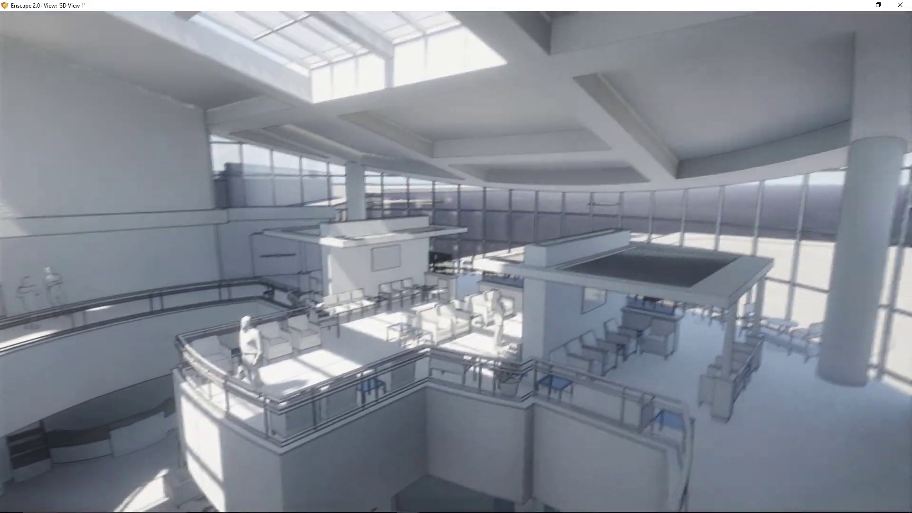
{"action": "left_click_drag", "start_coordinate": [522, 308], "coordinate": [562, 306]}
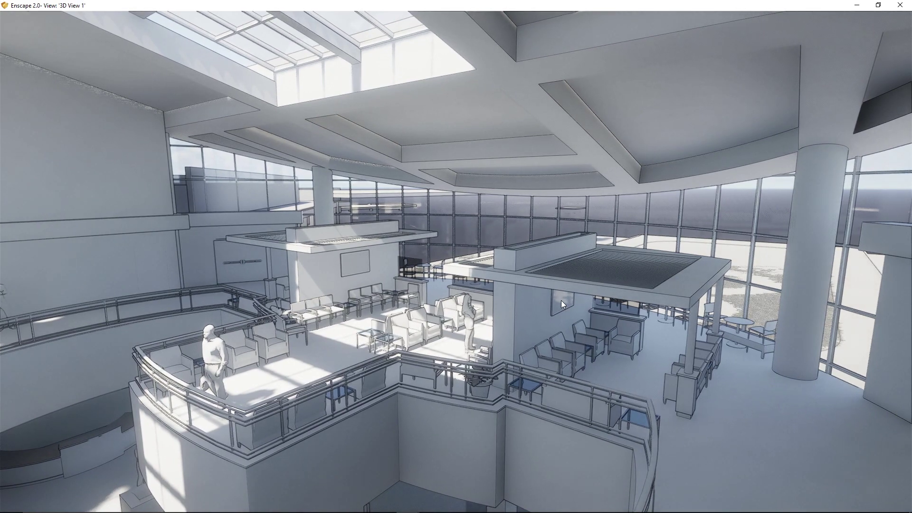
{"action": "left_click_drag", "start_coordinate": [508, 310], "coordinate": [541, 304]}
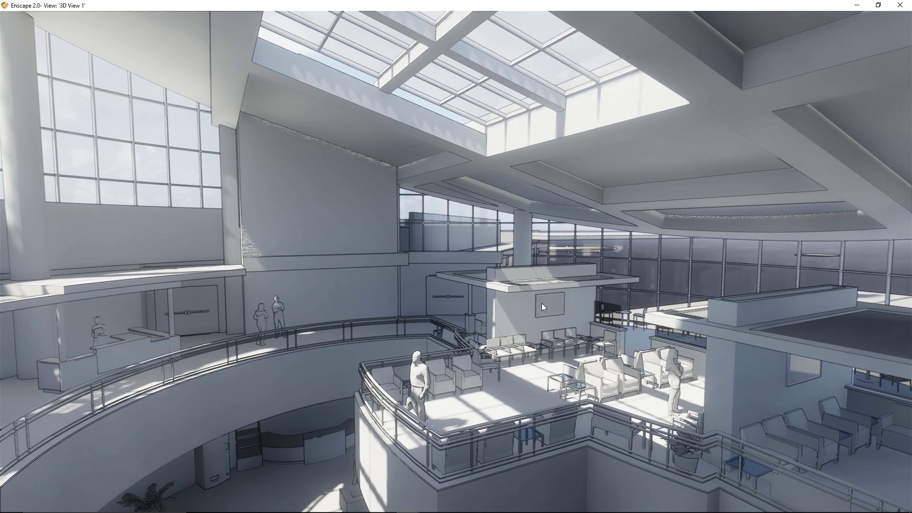